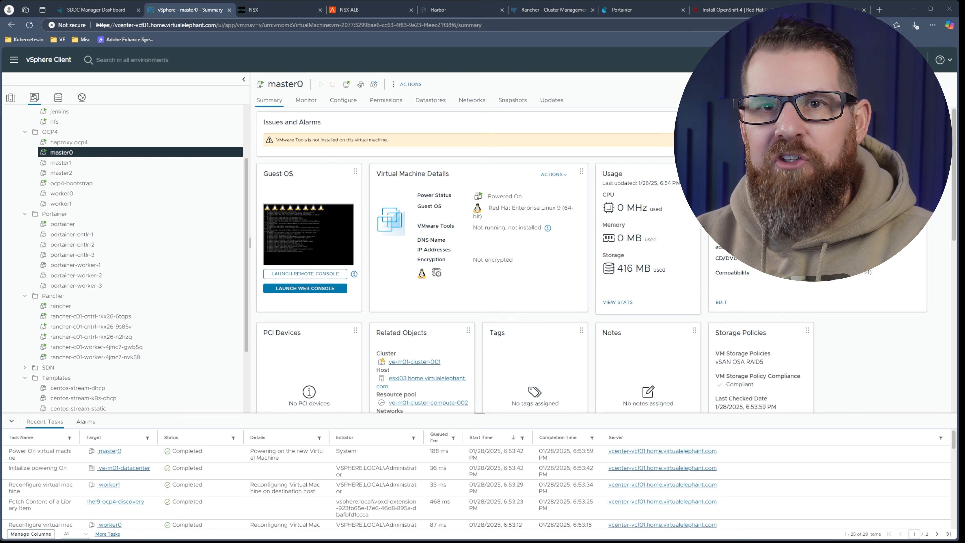
Power on the master1 and master2 virtual machines in the OCP4 folder.
click(787, 60)
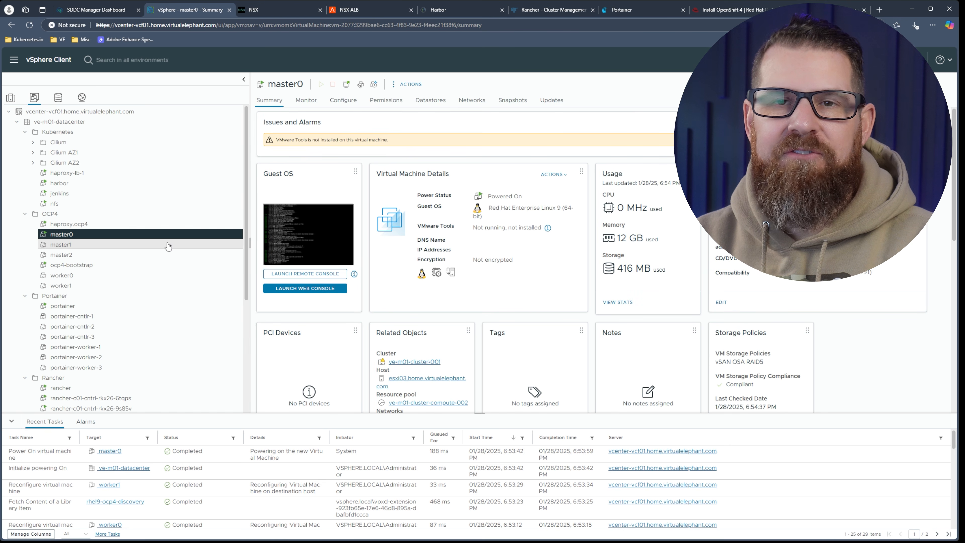
click(168, 245)
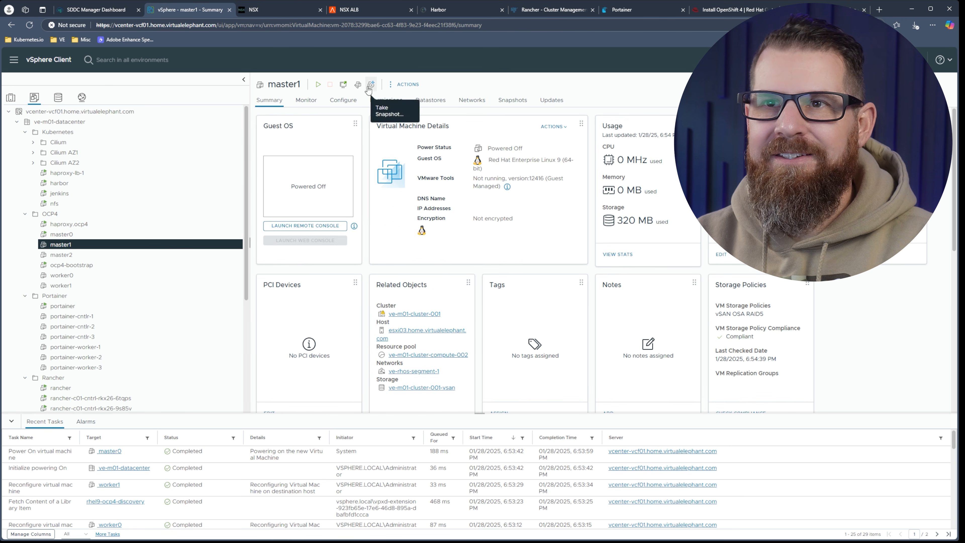
click(318, 84)
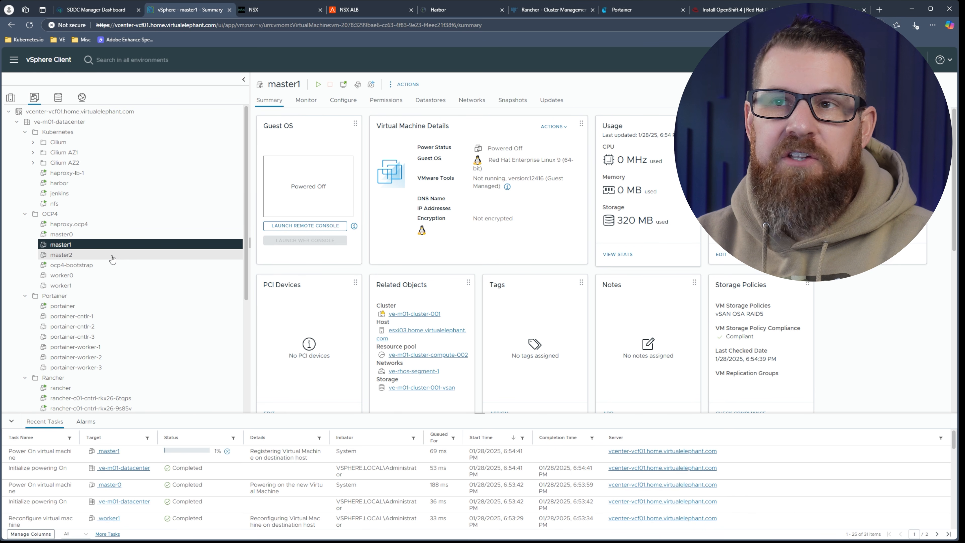
click(112, 259)
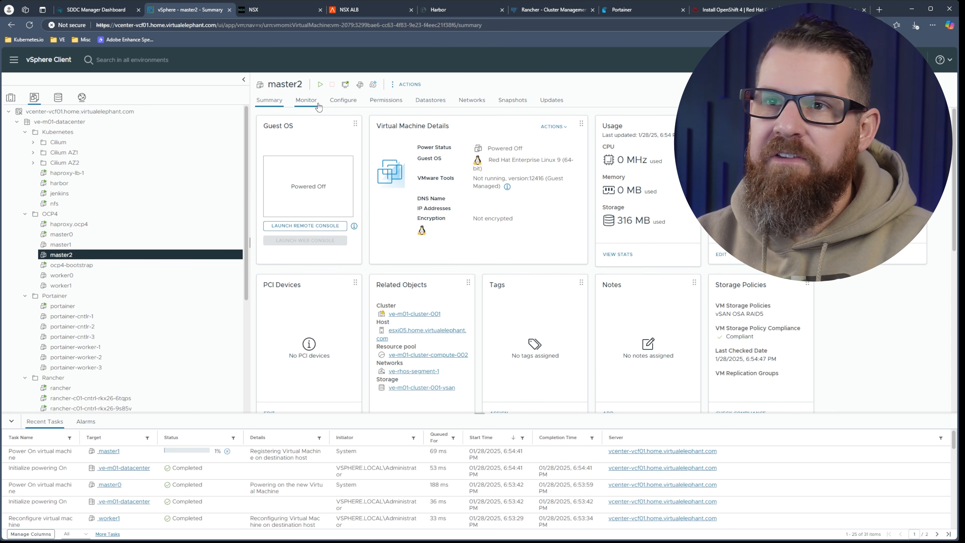
click(320, 85)
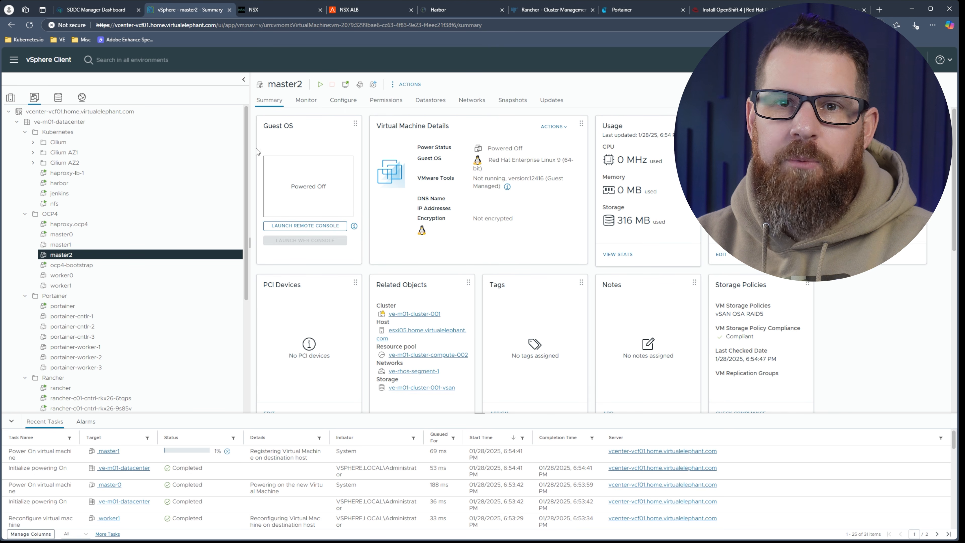
Power on the worker0 and worker1 virtual machines in the OCP4 folder.
click(146, 280)
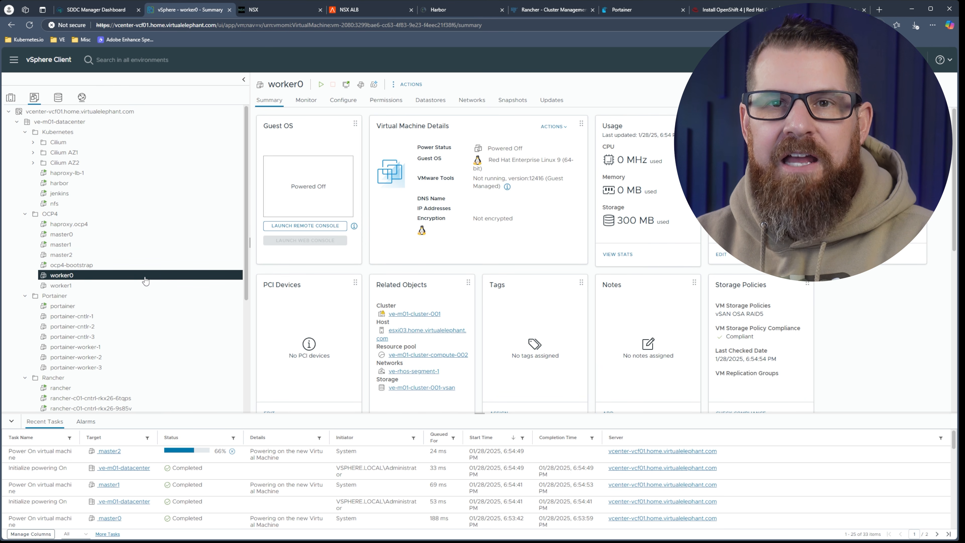
click(317, 88)
click(130, 286)
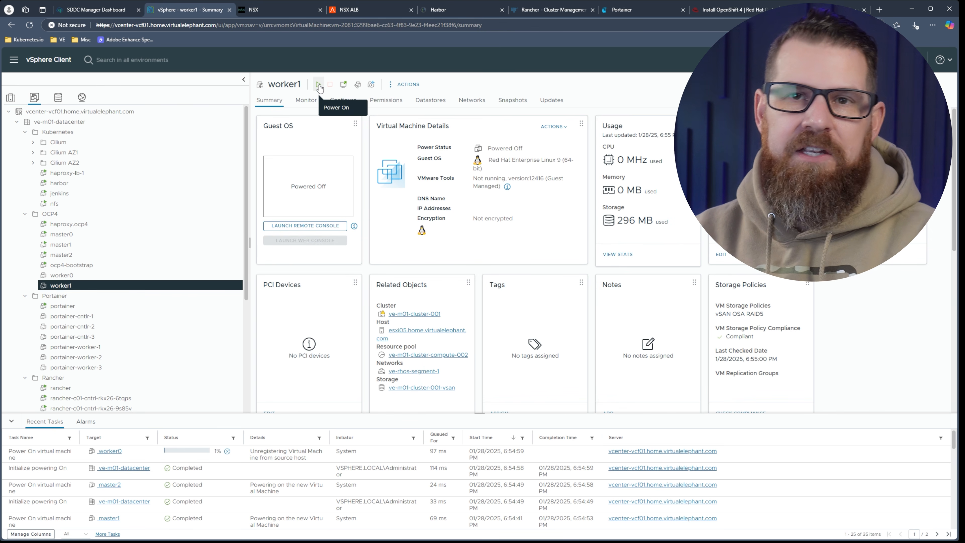
click(319, 85)
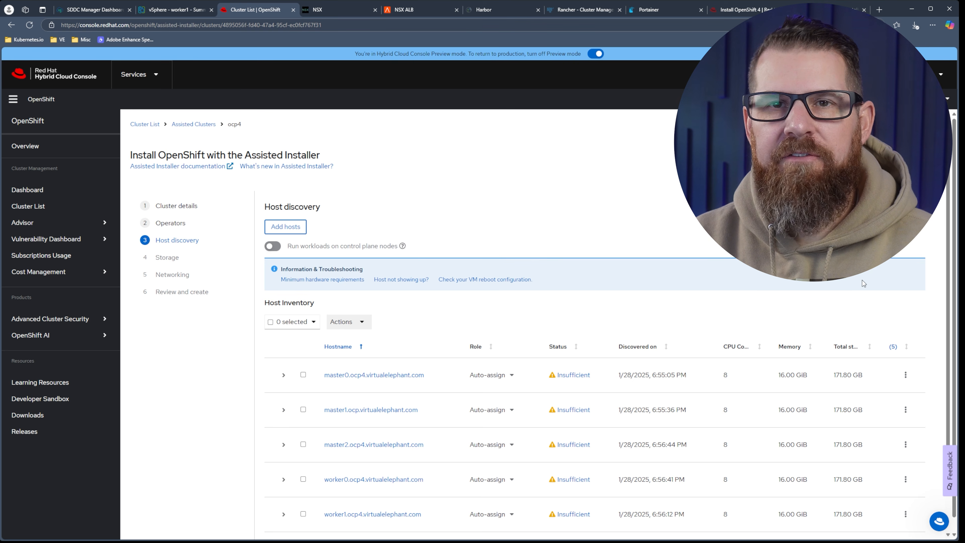
Assign the Control plane node role to the master0, master1 and master2 hosts in the OpenShift Assisted Installer's host inventory.
scroll(862, 281, down, 1)
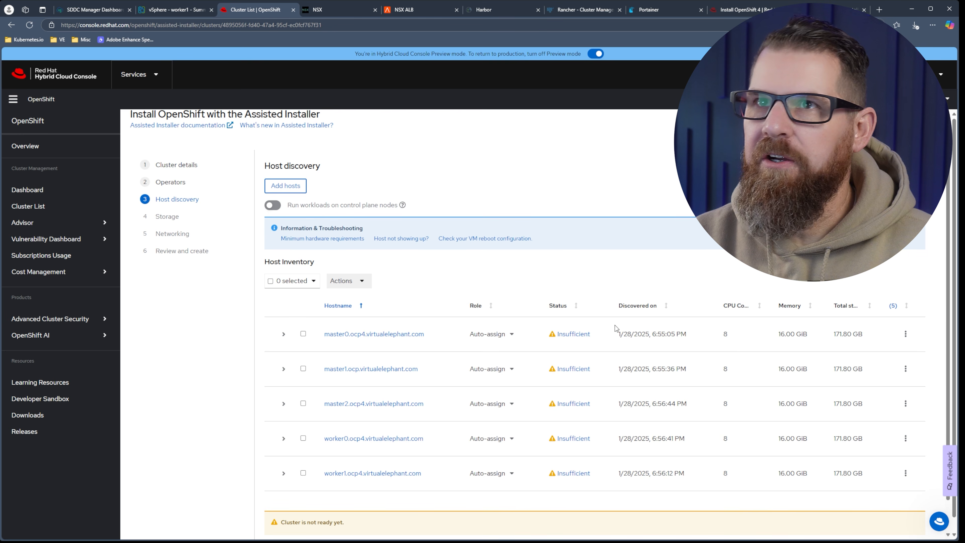
click(502, 336)
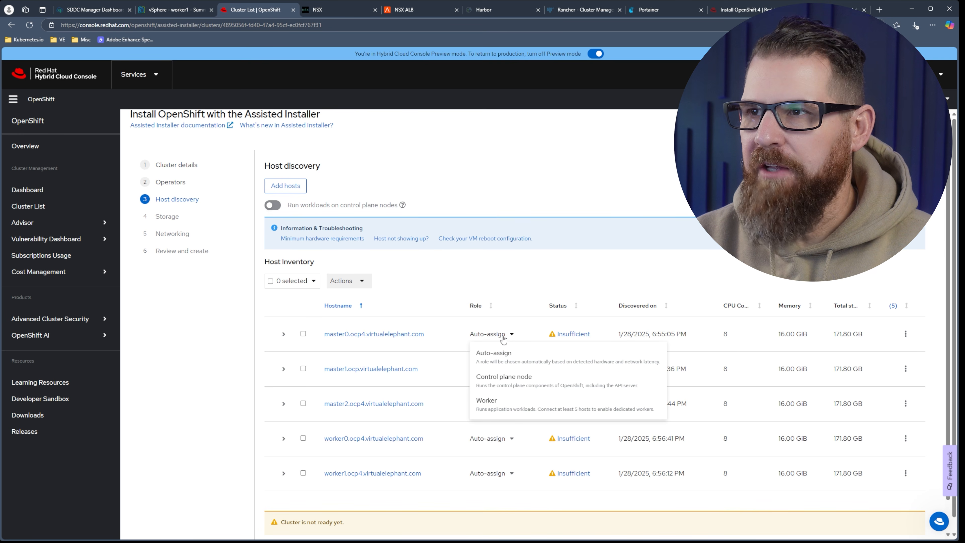
click(505, 380)
click(504, 369)
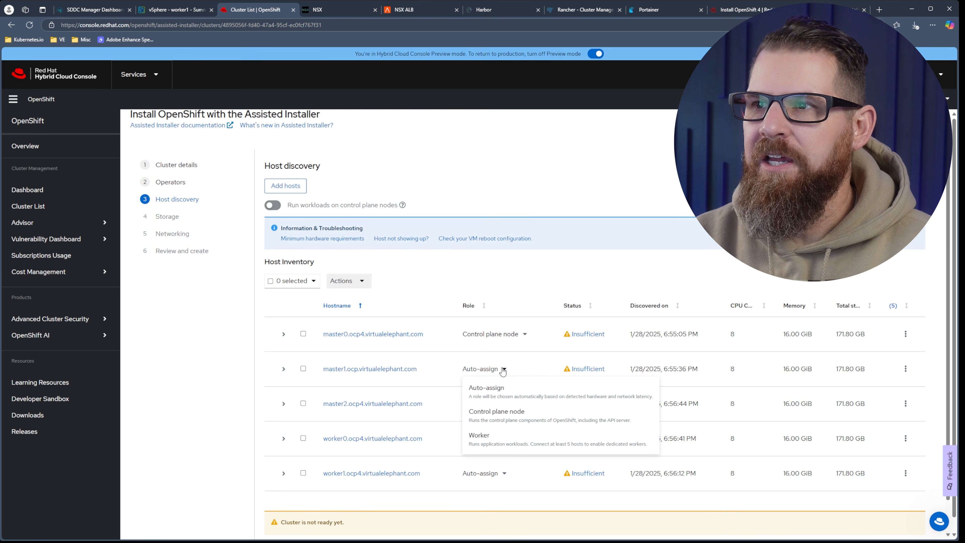
click(509, 418)
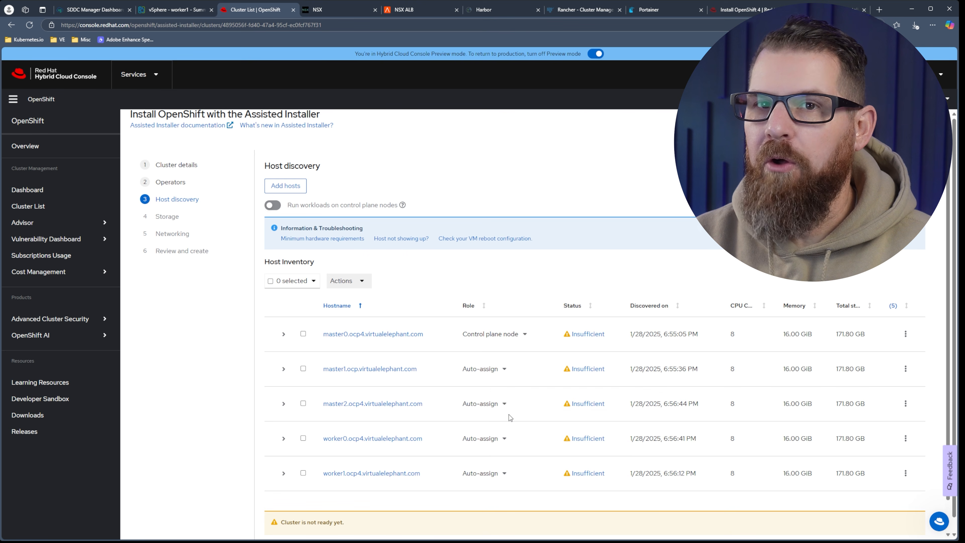
click(498, 405)
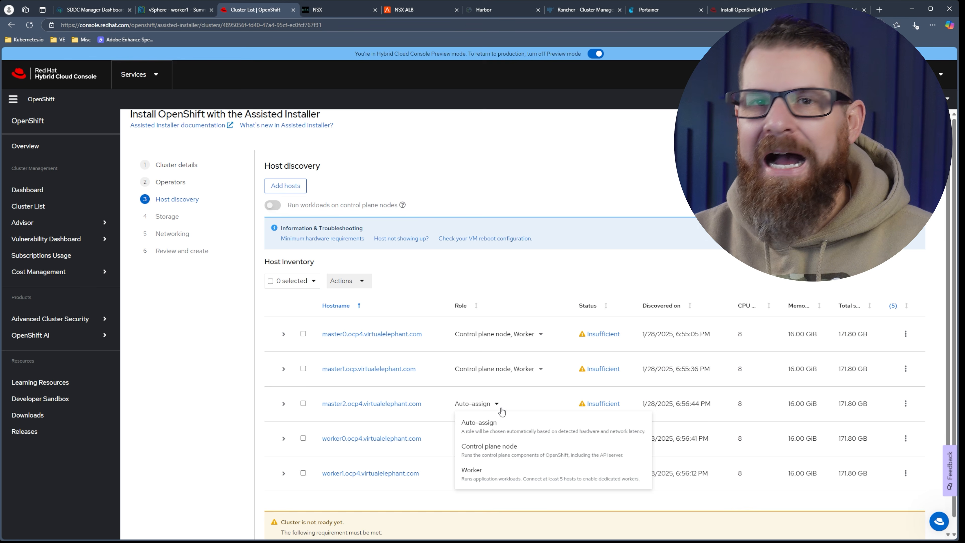
click(506, 450)
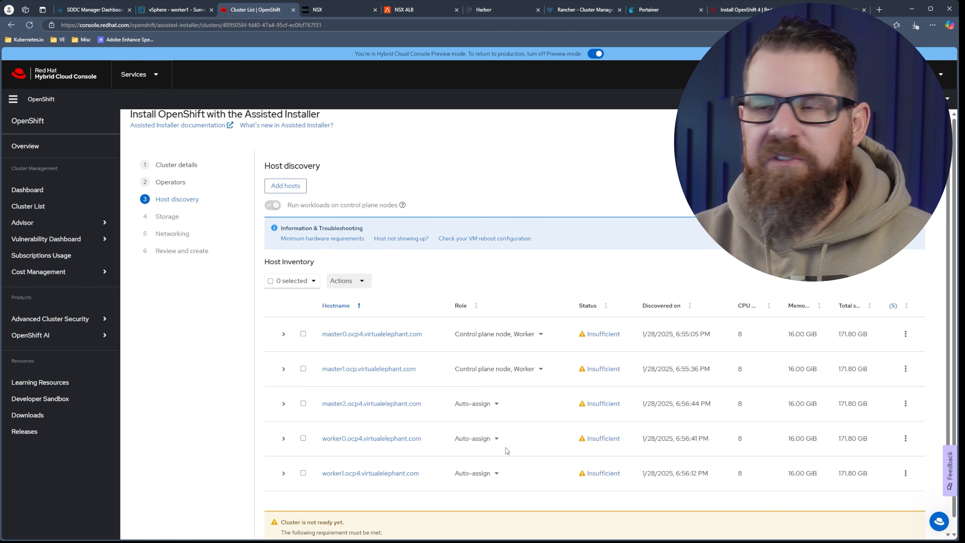
Assign the Worker role to the worker0 and worker1 hosts in the host inventory.
click(492, 438)
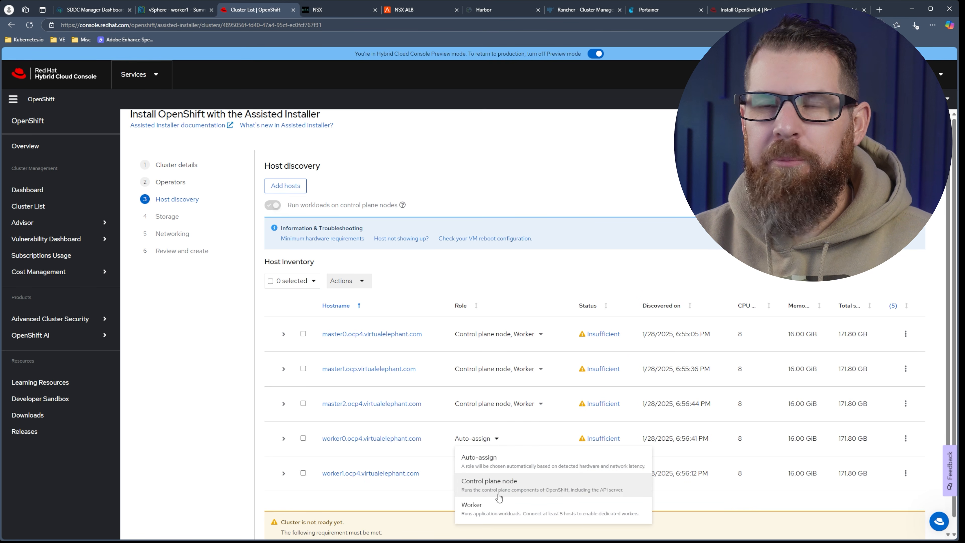
click(503, 507)
click(480, 474)
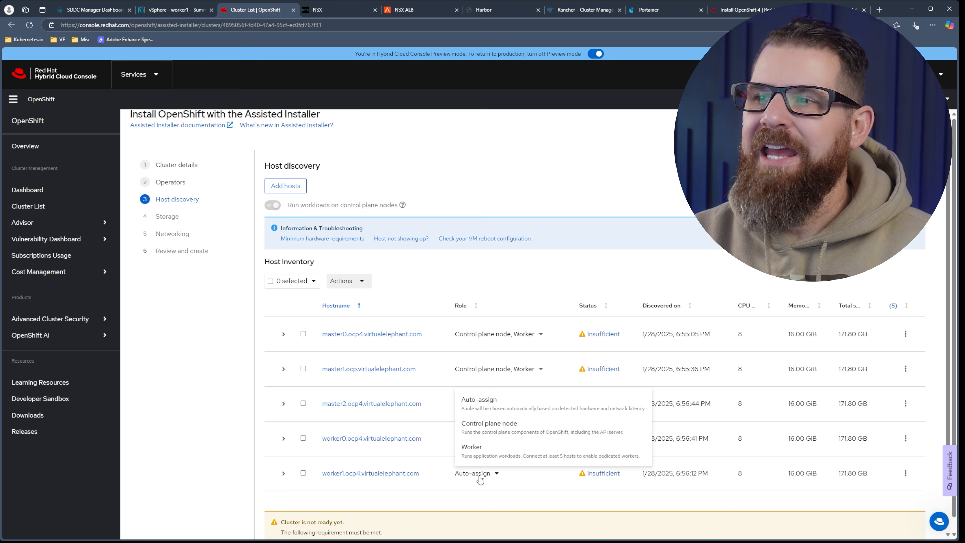
click(491, 453)
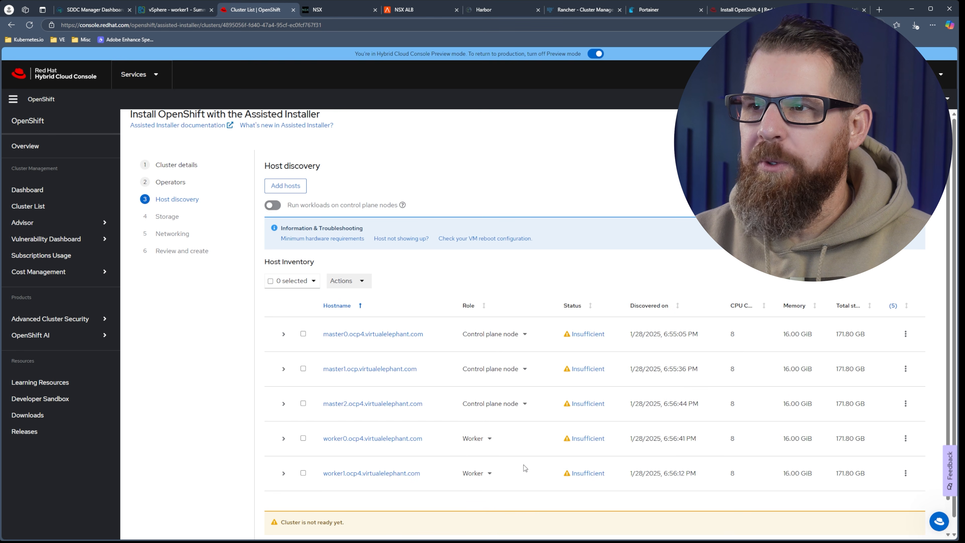
Check the status details of the master0 host, and shut down the guest OS of worker1 in the vSphere Client.
click(589, 336)
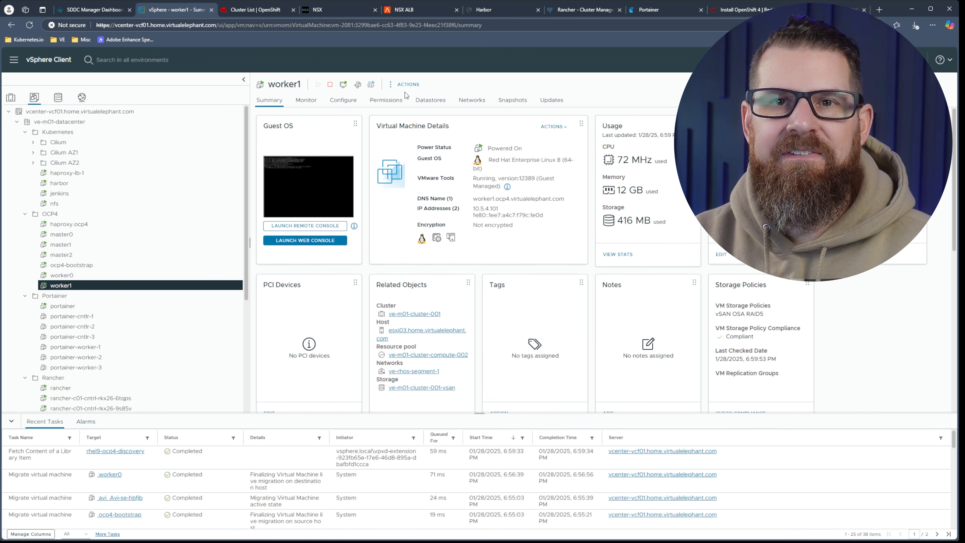
click(405, 84)
mouse_move(414, 114)
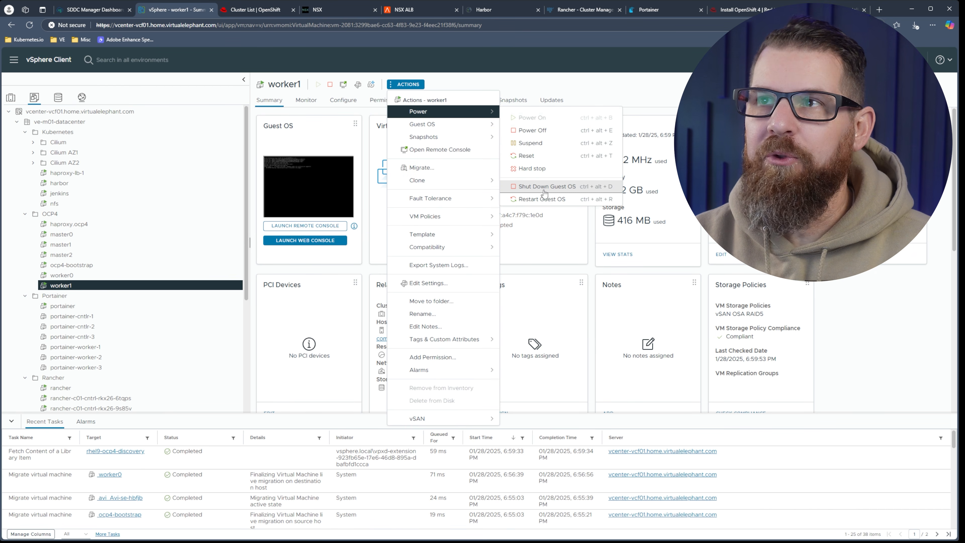
click(539, 187)
click(572, 316)
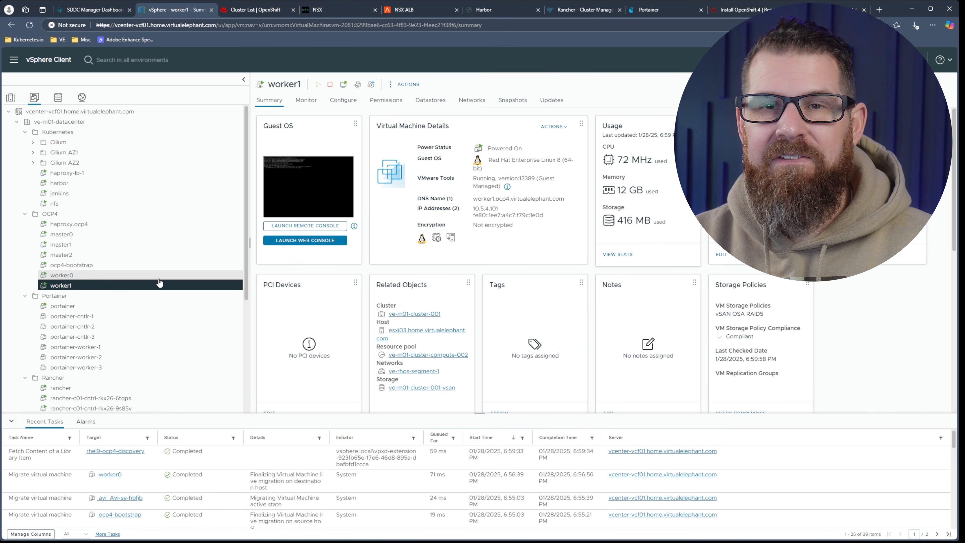
Add the advanced configuration parameter disk.EnableUUID with the value TRUE to worker1 and power the virtual machine on.
right_click(139, 289)
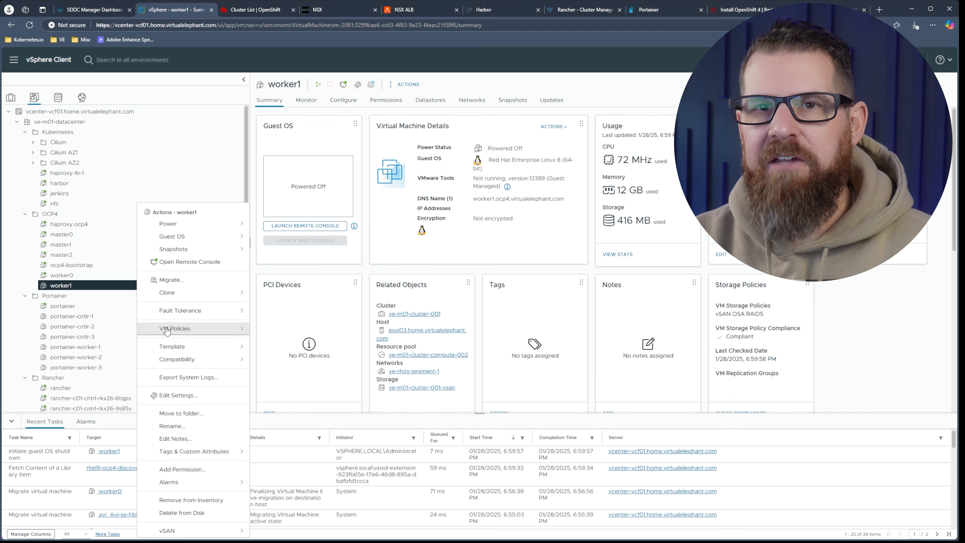
click(175, 395)
click(427, 194)
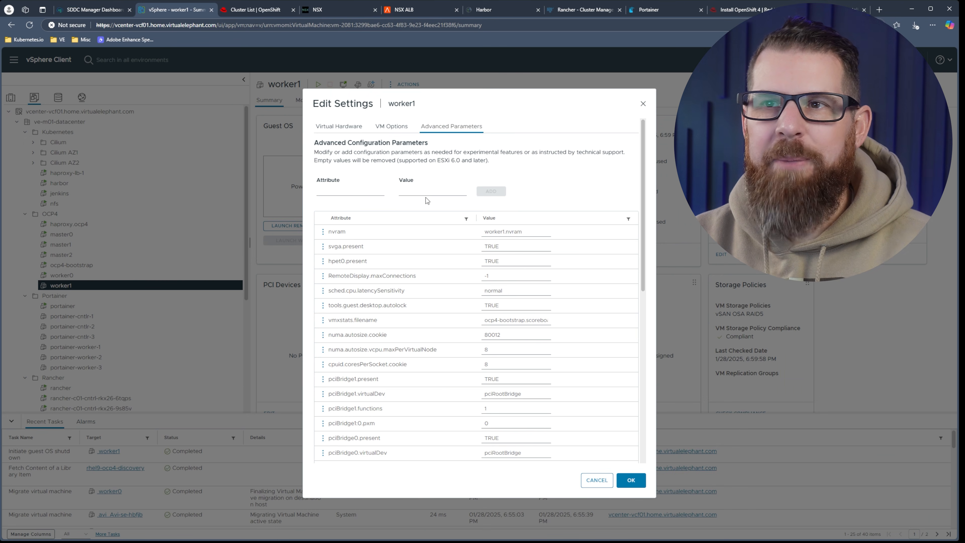
click(363, 193)
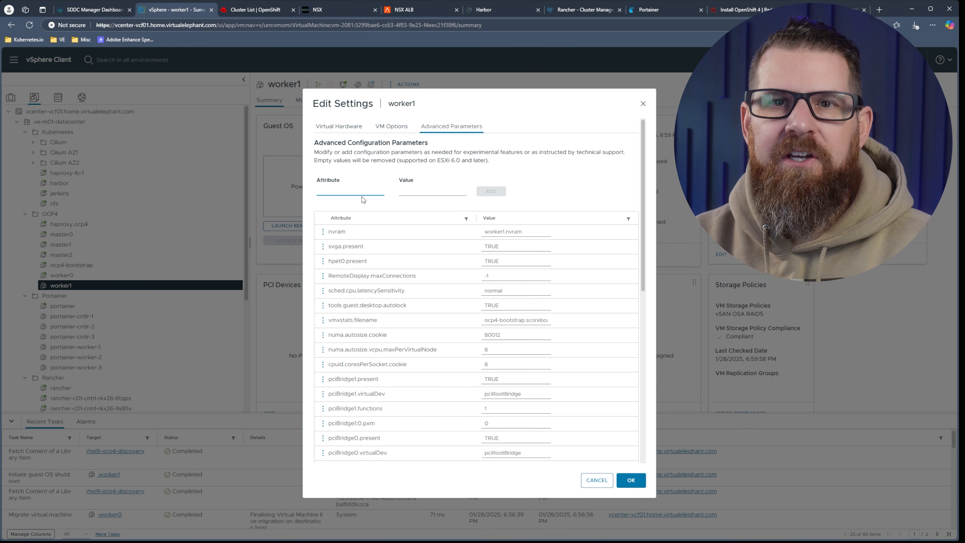
text(disk.EnableUUID)
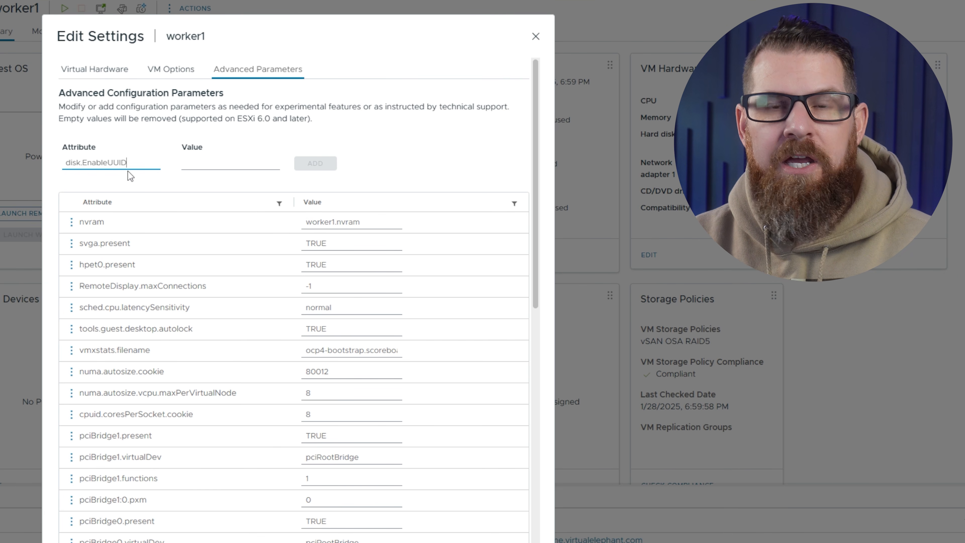
click(207, 163)
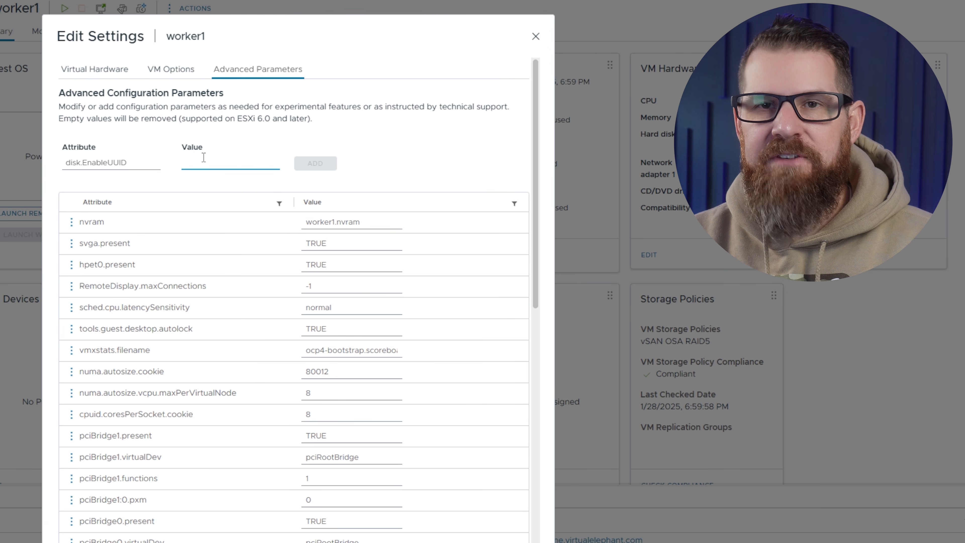
text(TRUE)
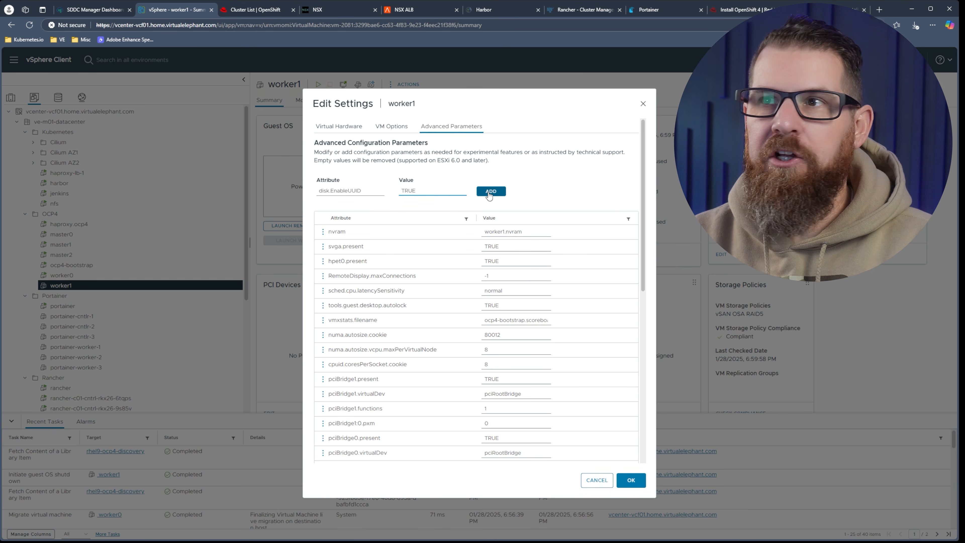
click(490, 191)
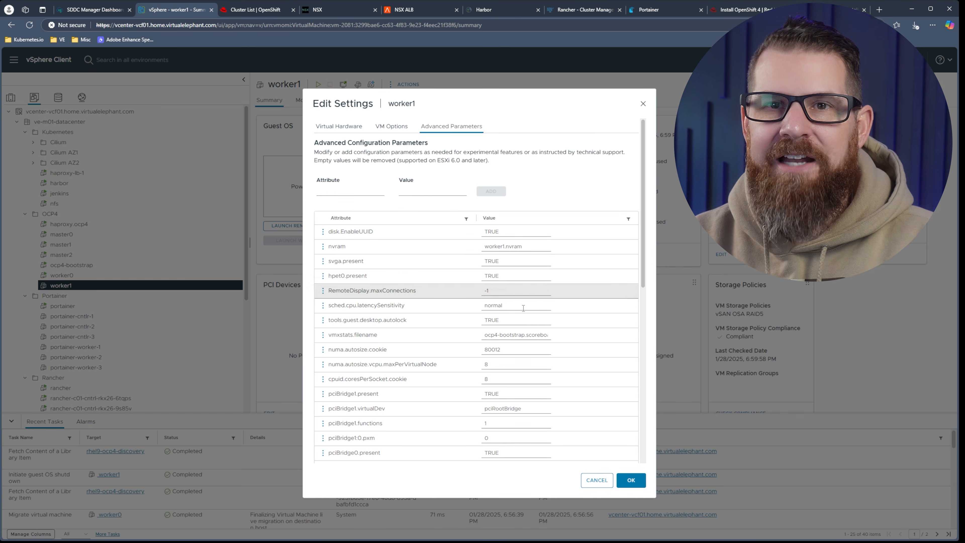
click(631, 480)
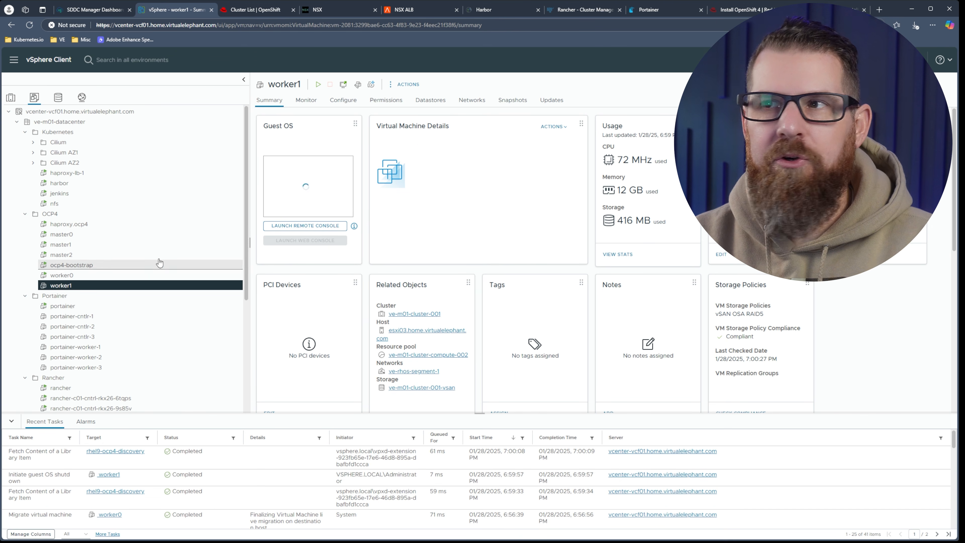
click(317, 84)
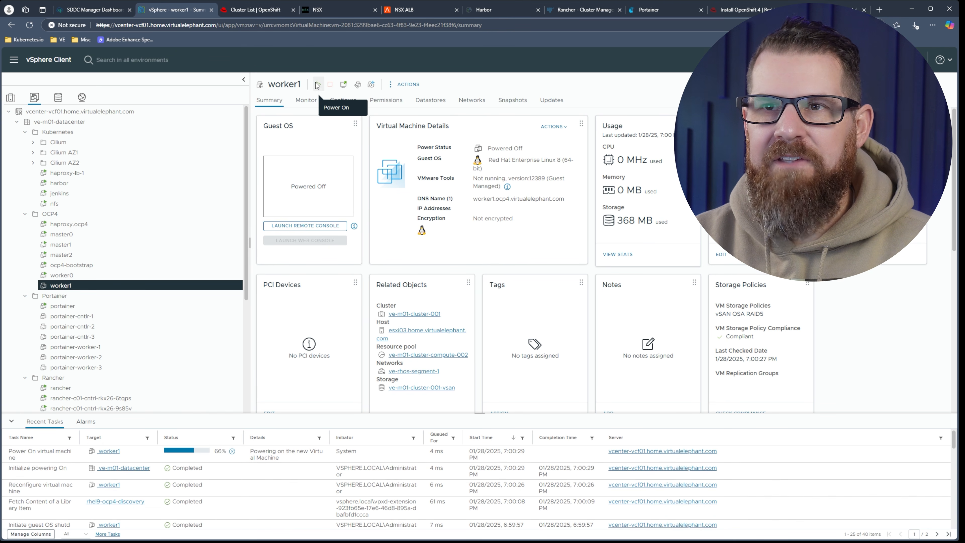
Shut down the guest OS of the worker0 virtual machine in the vSphere Client.
key(ctrl+Tab)
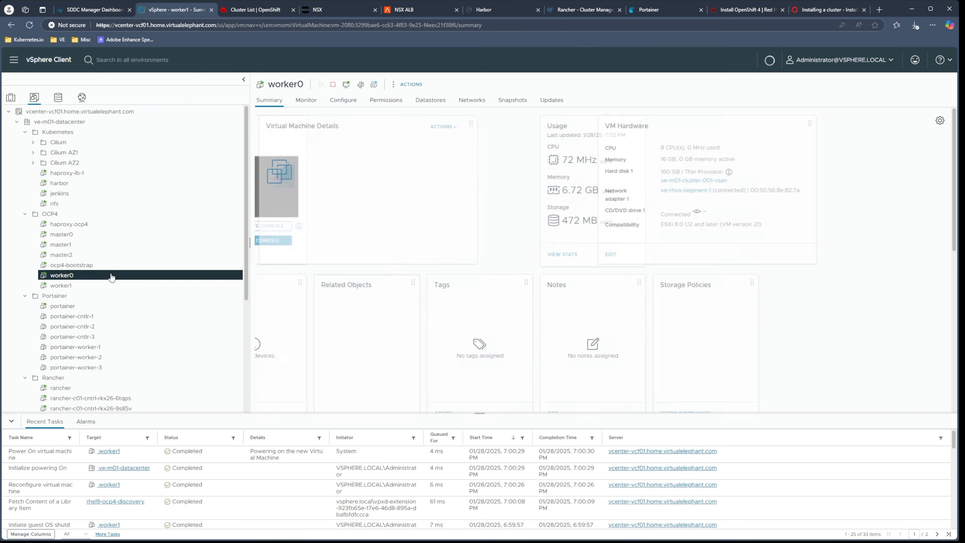
right_click(61, 275)
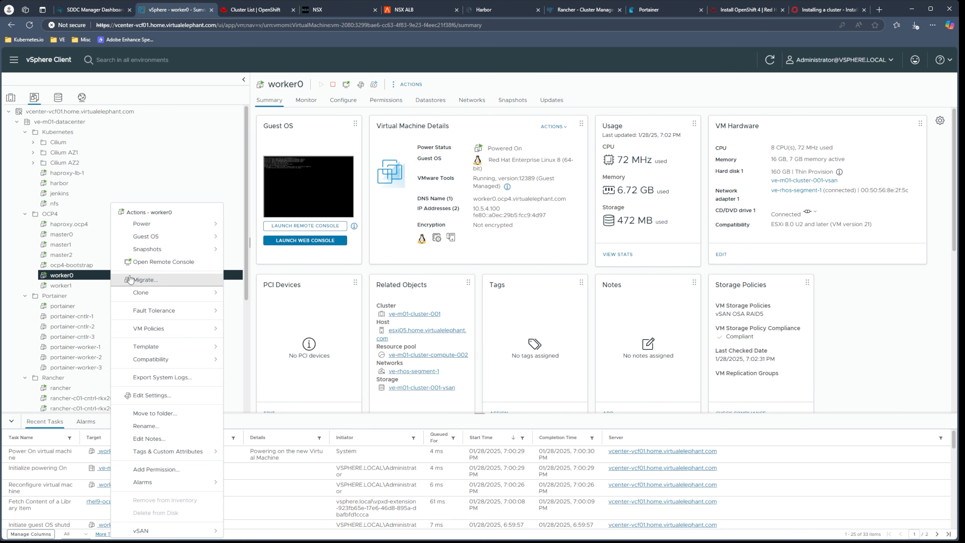
mouse_move(178, 223)
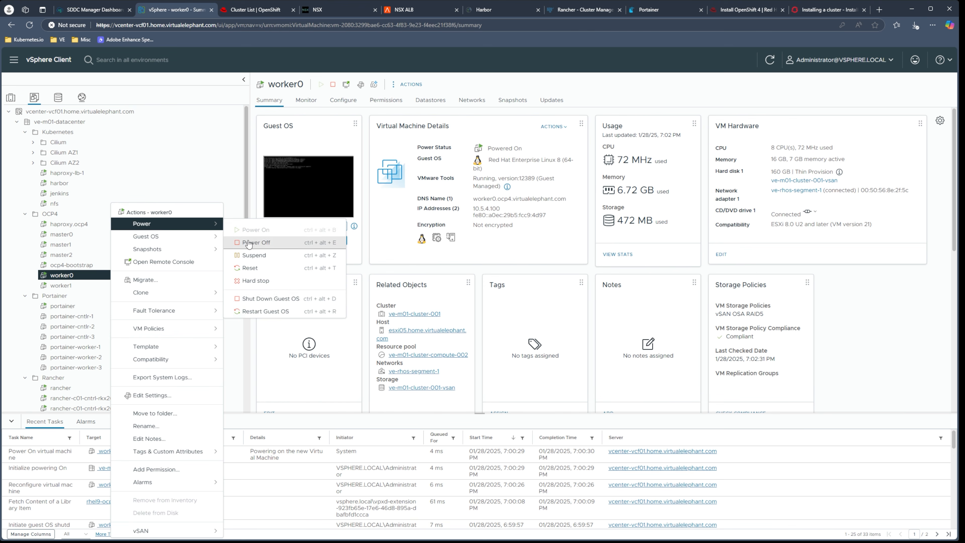
click(266, 298)
click(566, 320)
Shut down the guest OS of the master2 virtual machine.
right_click(139, 254)
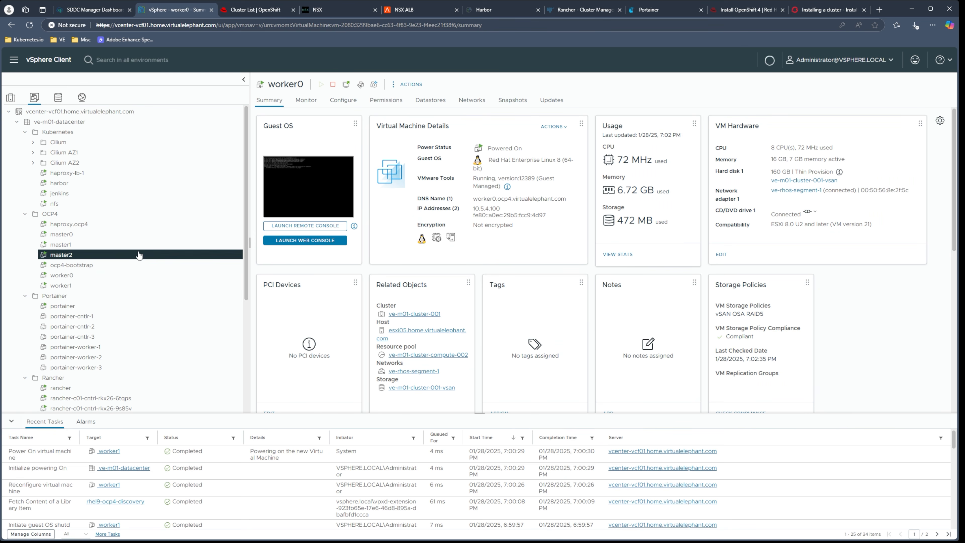
mouse_move(178, 224)
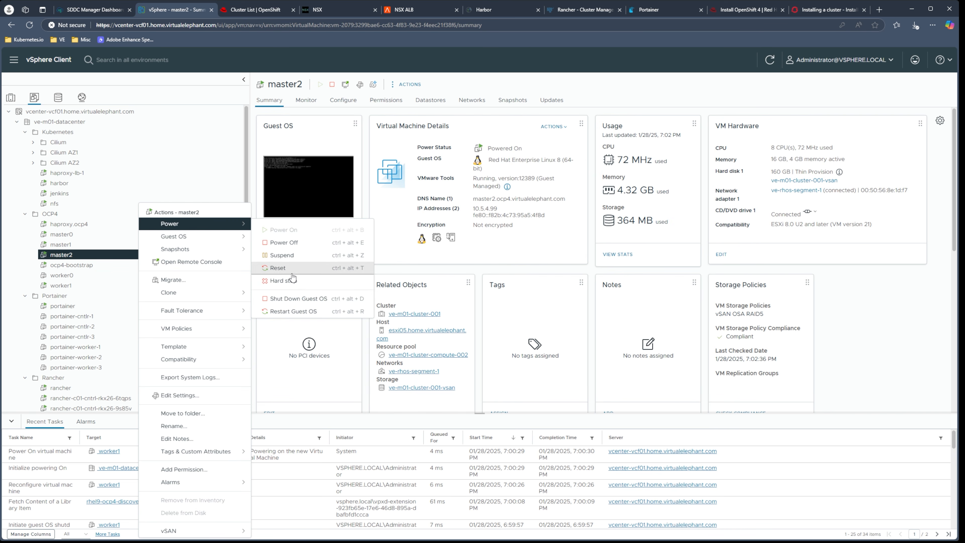
click(274, 300)
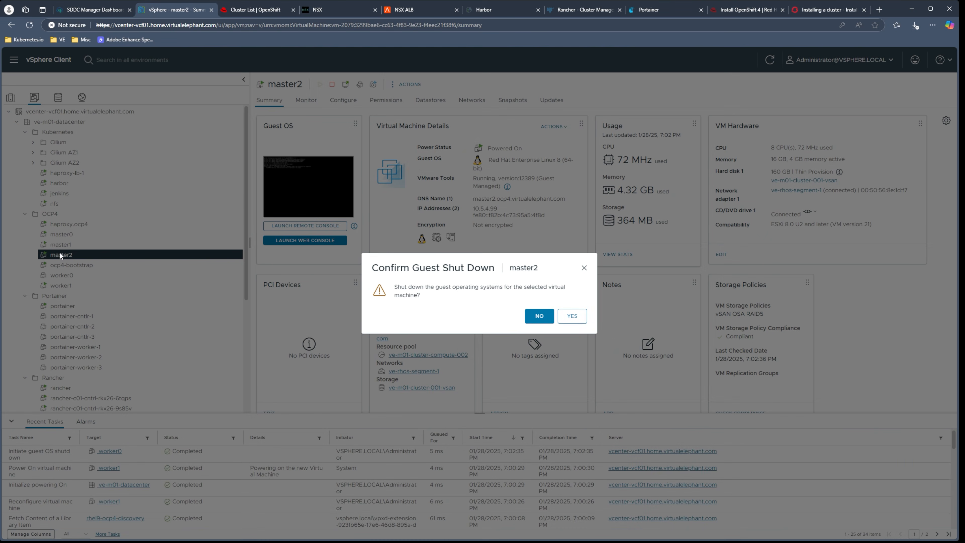
click(572, 316)
Shut down the guest OS of the master1 virtual machine.
click(107, 247)
right_click(107, 249)
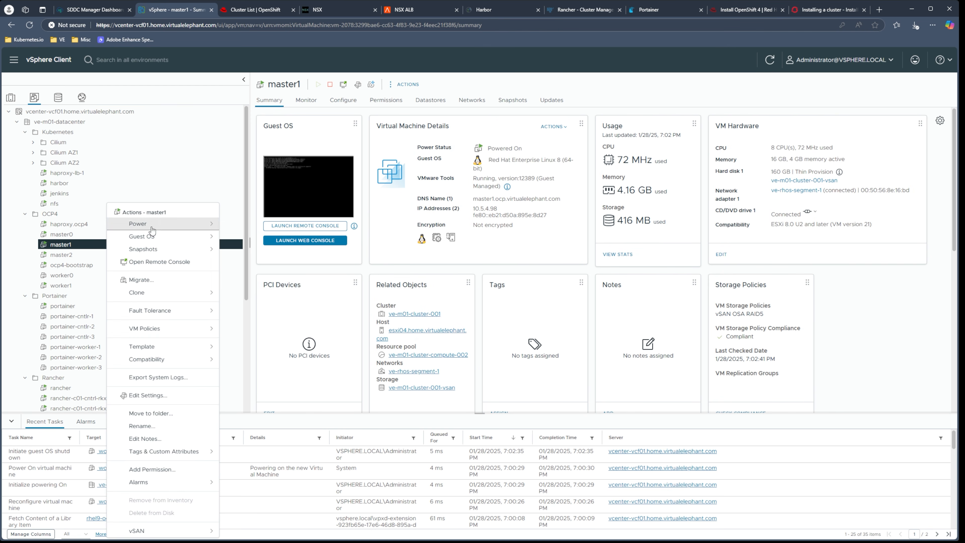
mouse_move(179, 223)
click(286, 299)
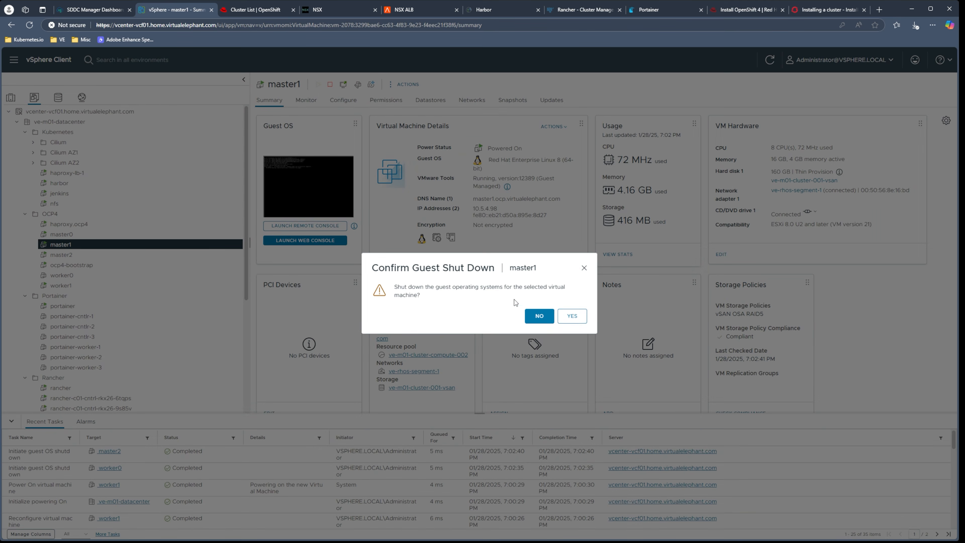
click(572, 315)
Shut down the guest OS of the master0 virtual machine.
click(110, 224)
click(111, 234)
right_click(111, 234)
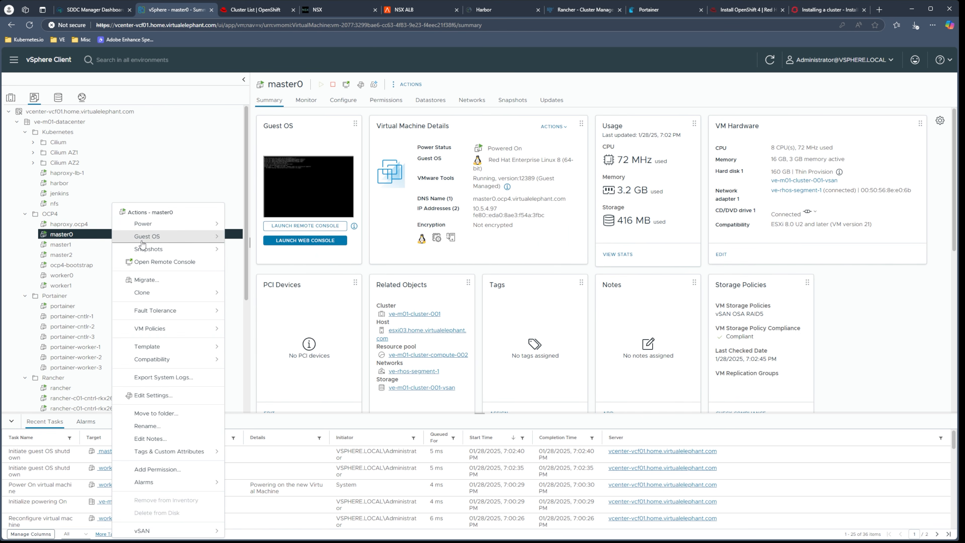
mouse_move(179, 224)
click(286, 299)
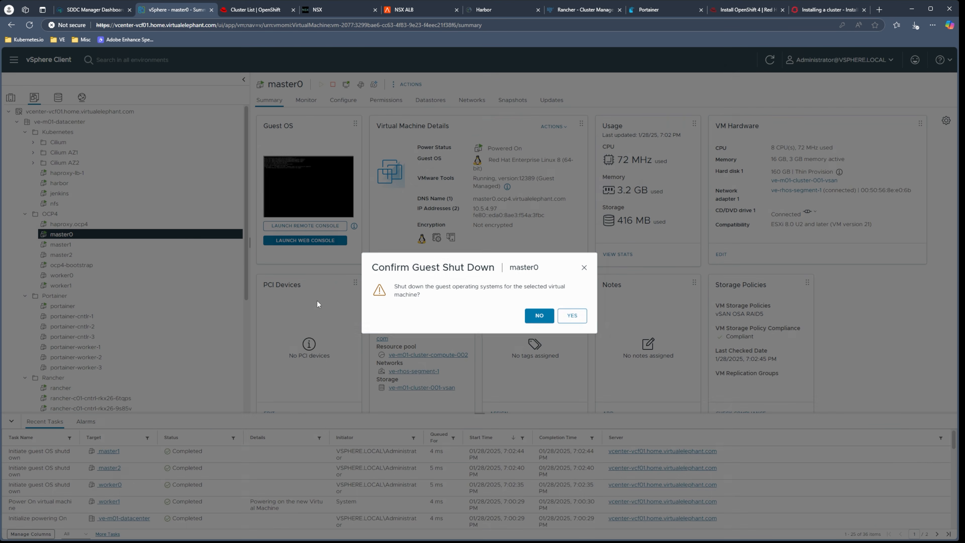
click(565, 320)
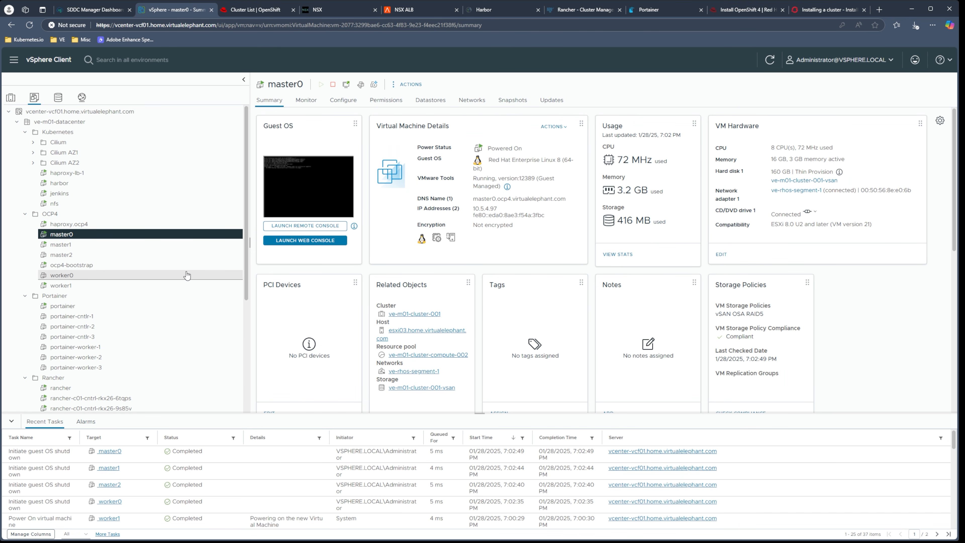
Add the advanced configuration parameter disk.EnableUUID with the value TRUE to worker0 and power the virtual machine on.
click(187, 276)
right_click(187, 275)
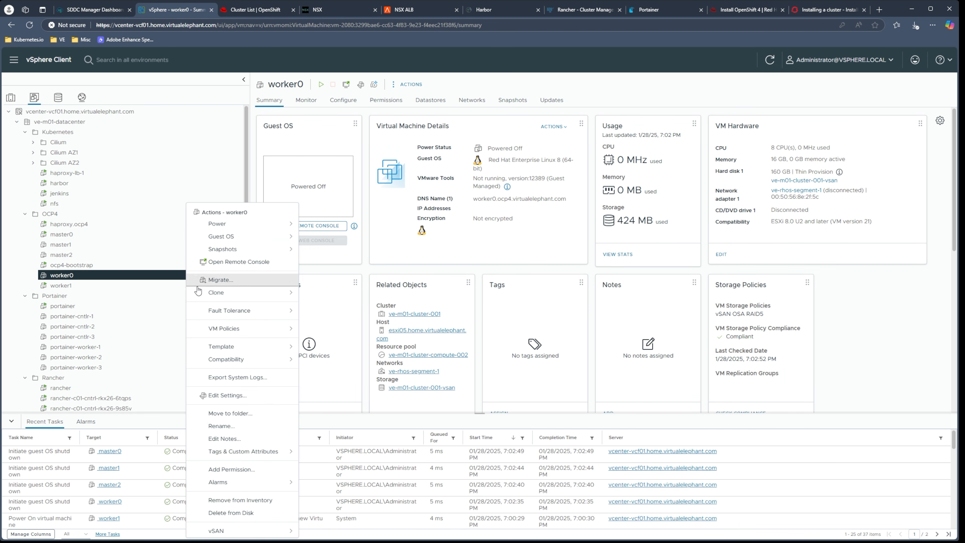
click(227, 395)
click(441, 197)
click(359, 191)
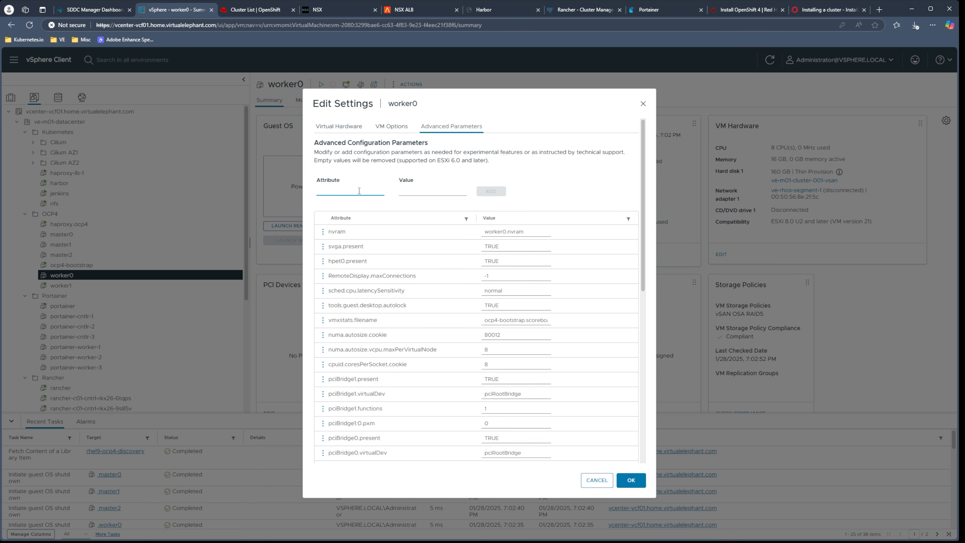
text(disk.EnableUUID)
key(Tab)
text(TRUE)
click(490, 191)
click(631, 480)
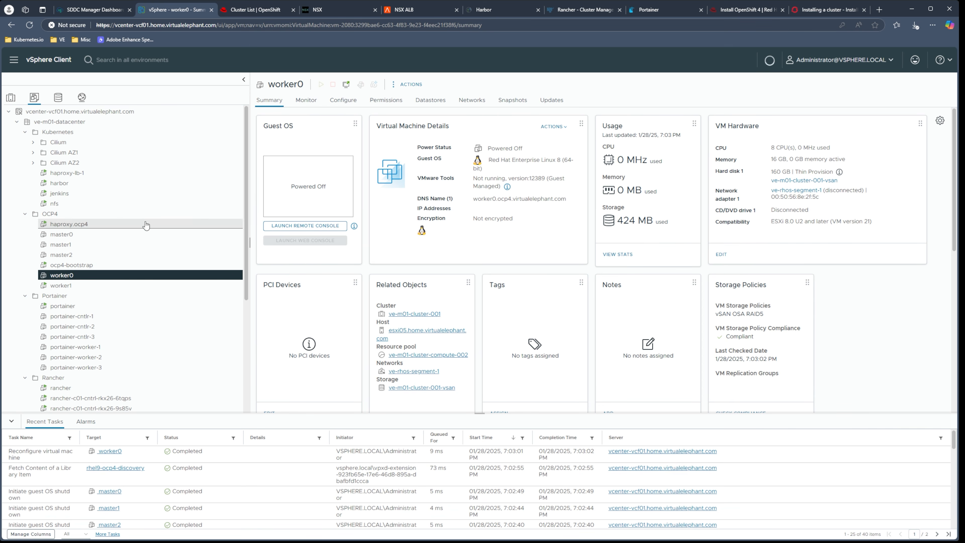
Add the advanced configuration parameter disk.EnableUUID with the value TRUE to master2 and power the virtual machine on.
click(144, 255)
right_click(147, 254)
click(188, 395)
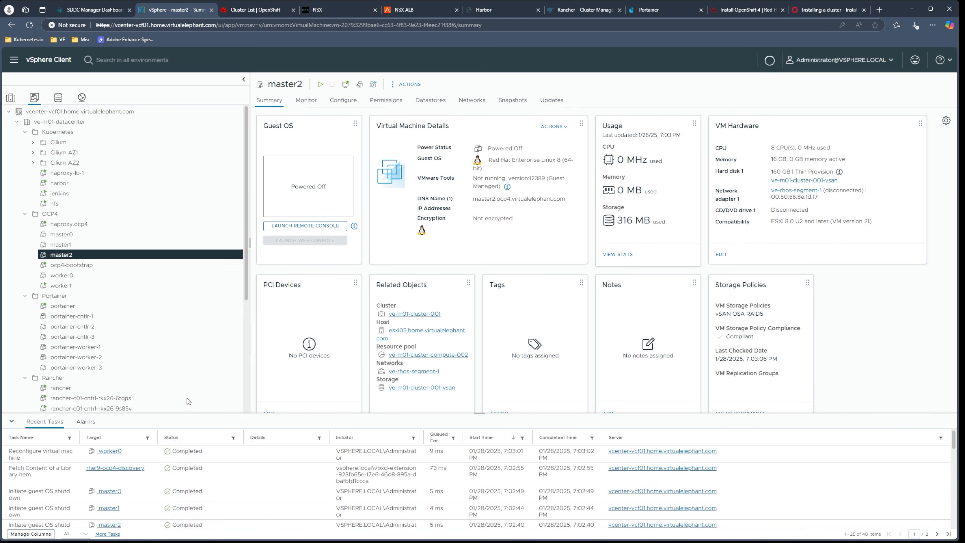
click(452, 190)
click(353, 190)
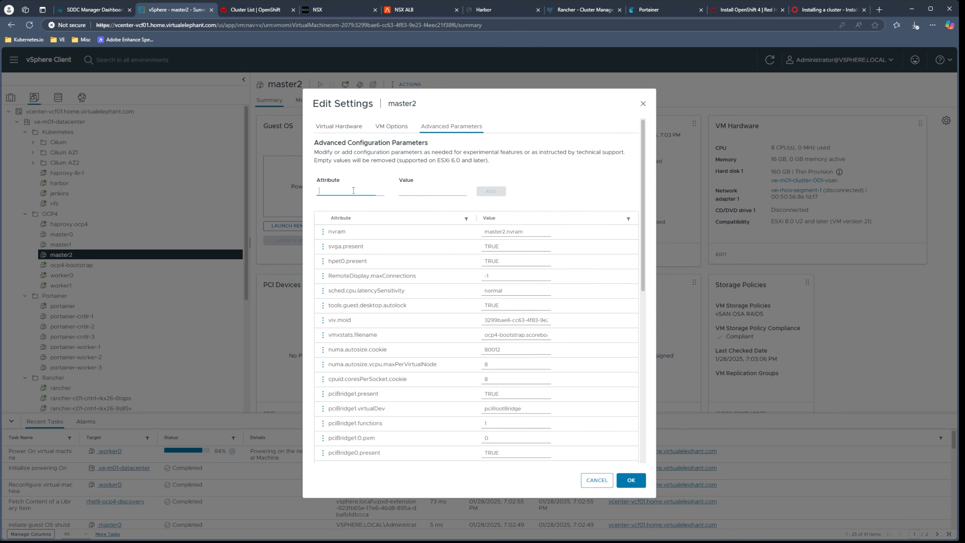
click(366, 215)
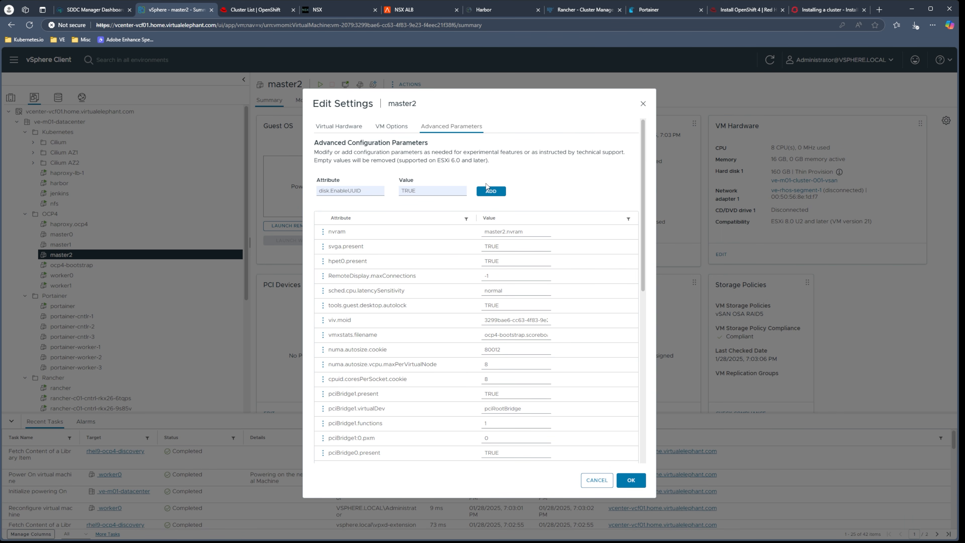
click(489, 191)
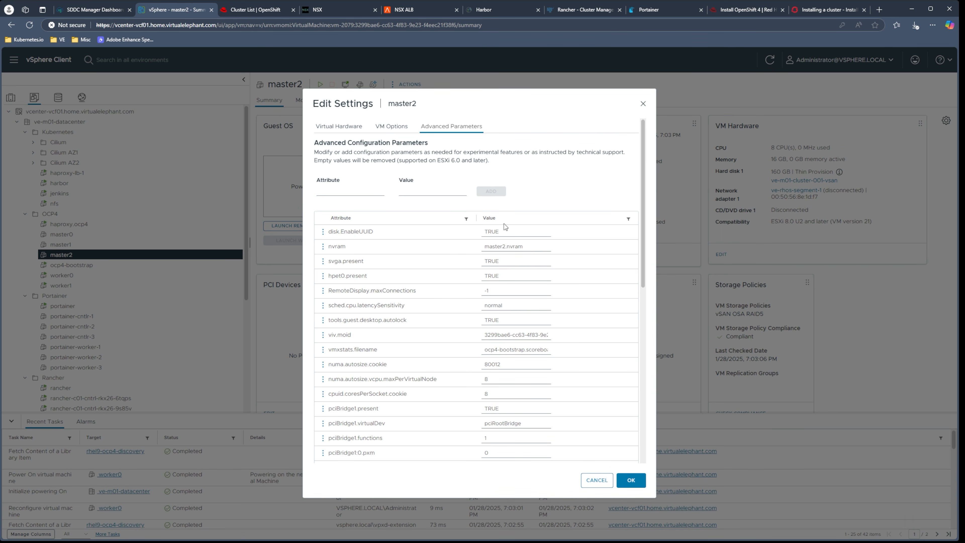
click(630, 480)
click(320, 85)
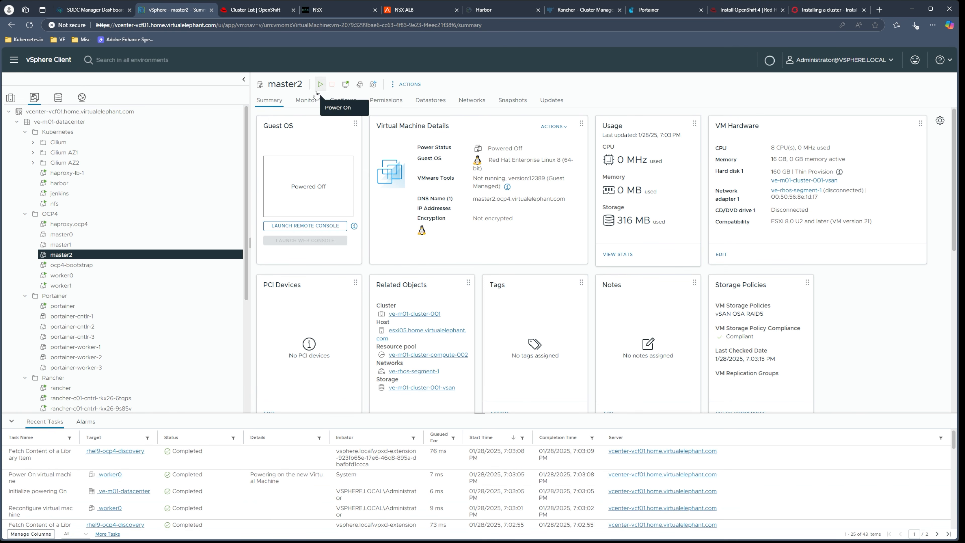
Add the advanced configuration parameter disk.EnableUUID with the value TRUE to master1 and power the virtual machine on.
click(147, 245)
right_click(148, 247)
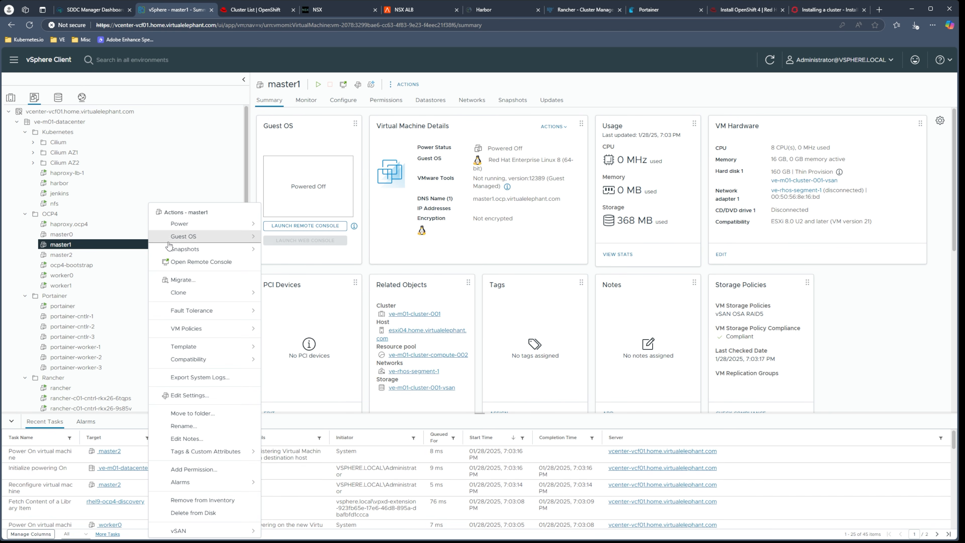
click(194, 395)
click(437, 190)
click(352, 195)
text(disk.EnableUUID)
key(Tab)
text(TRUE)
click(490, 192)
click(631, 479)
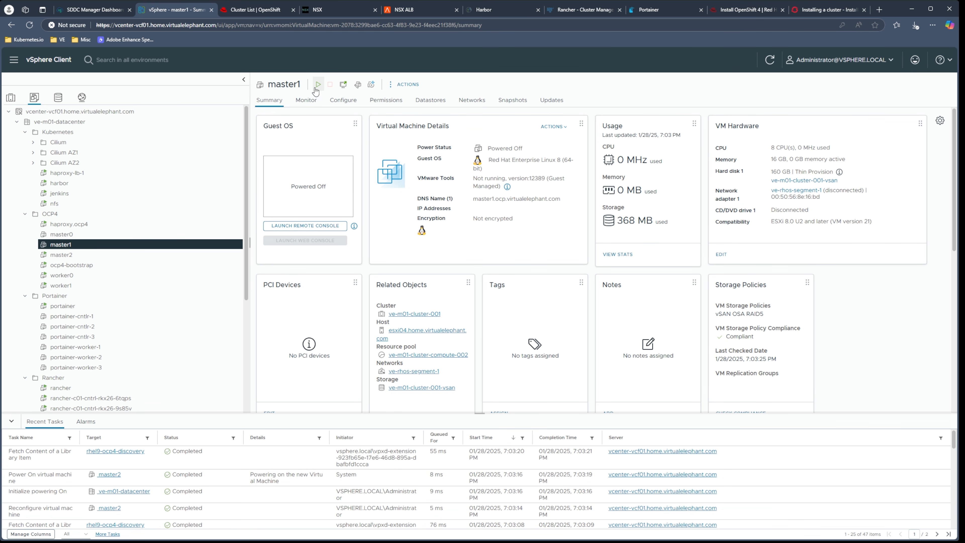
Add the advanced configuration parameter disk.EnableUUID with the value TRUE to master0 and power the virtual machine on.
click(118, 234)
right_click(119, 233)
click(158, 395)
click(435, 186)
click(344, 192)
click(353, 209)
click(493, 192)
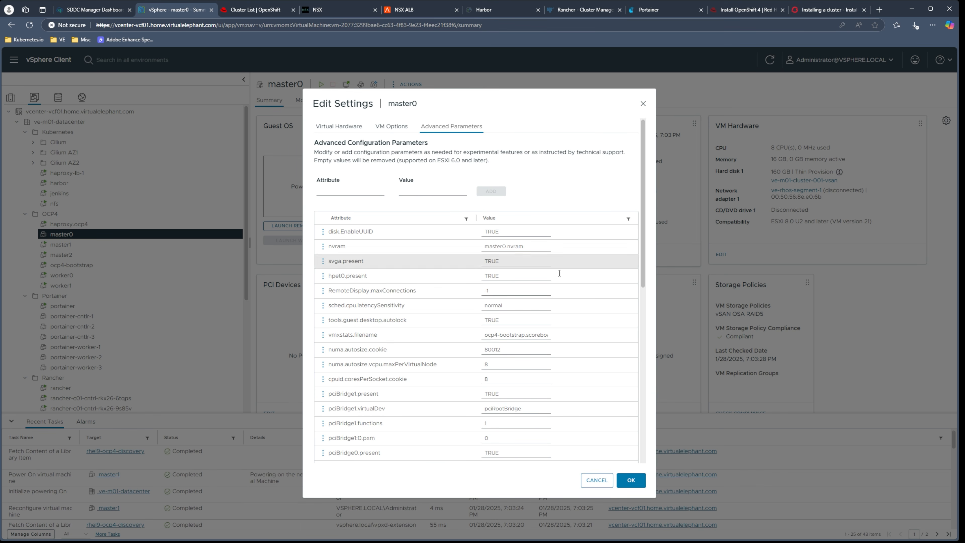
click(627, 480)
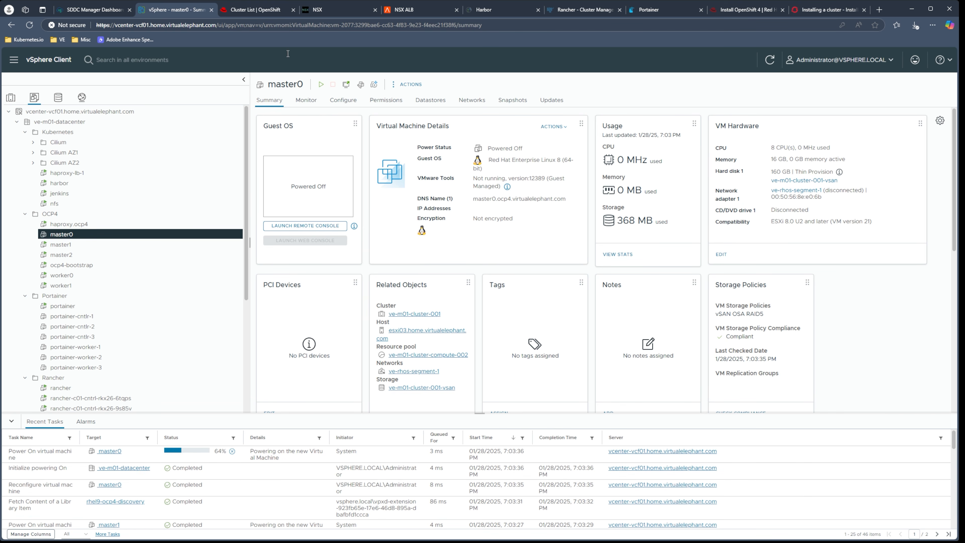
Switch to the OpenShift Assisted Installer and proceed through host discovery and storage to the networking settings.
click(252, 10)
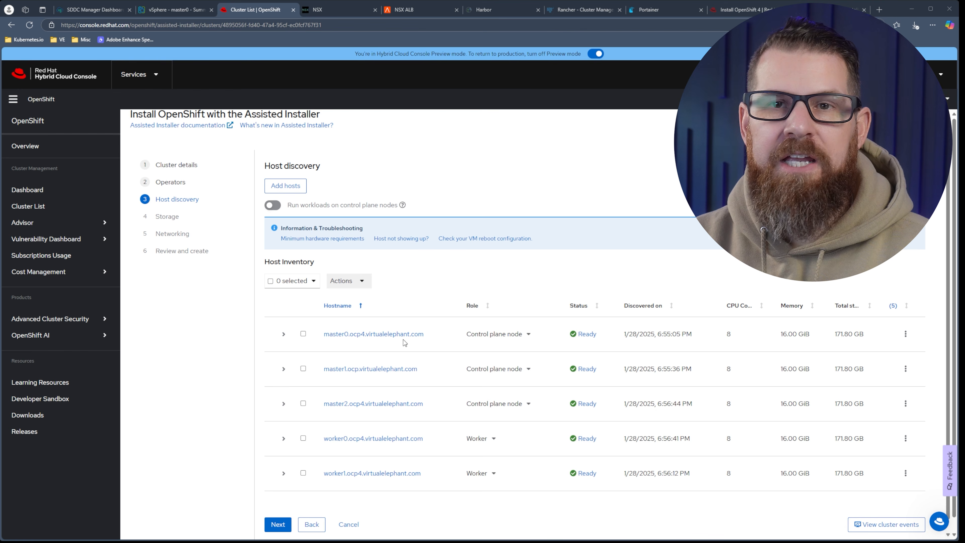
scroll(568, 302, down, 1)
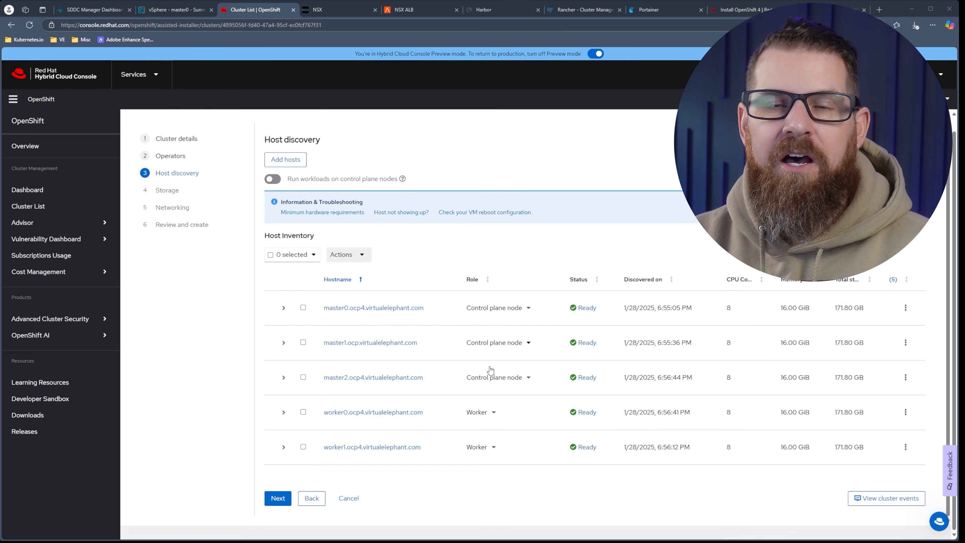
click(277, 498)
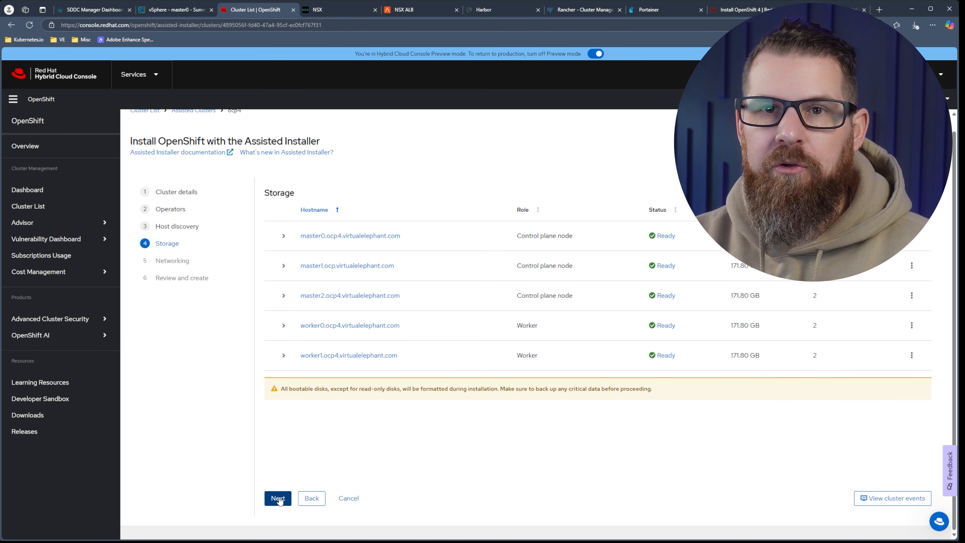
click(278, 498)
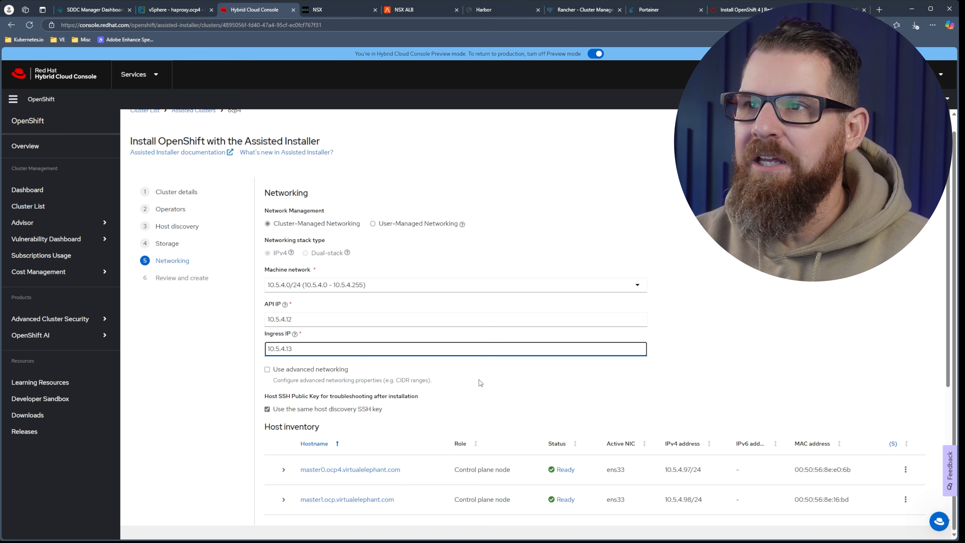
Accept the cluster-managed networking with API IP 10.5.4.12 and Ingress IP 10.5.4.13, and start installing the cluster.
click(528, 396)
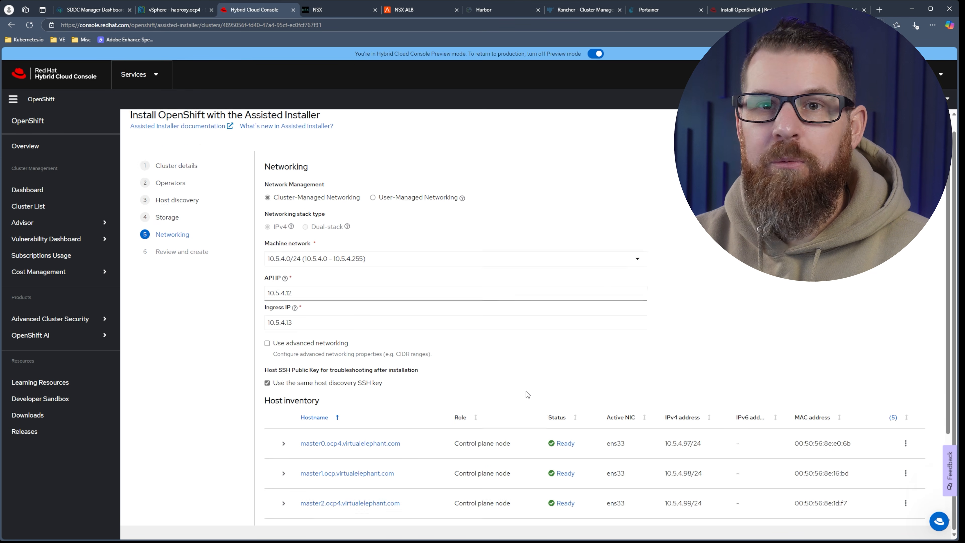
scroll(528, 396, down, 4)
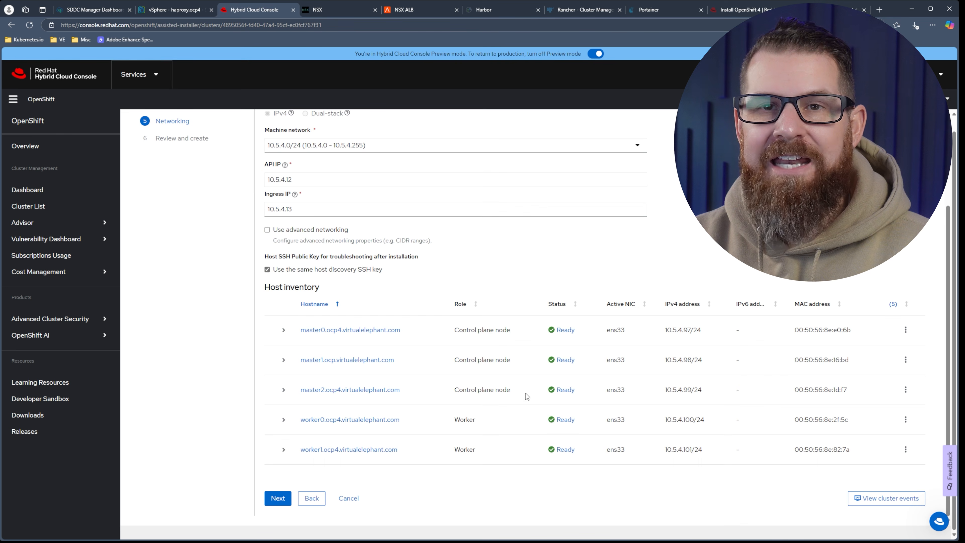
click(286, 501)
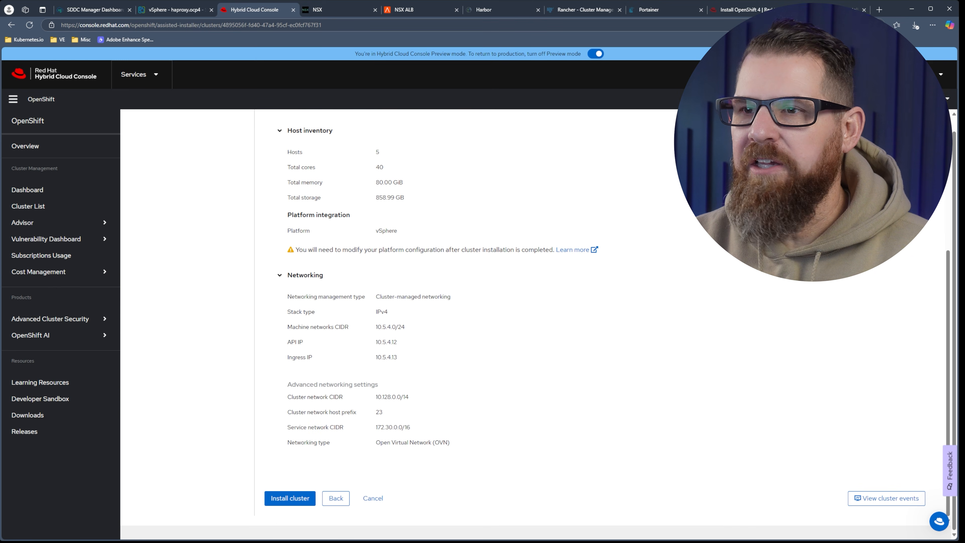
click(279, 500)
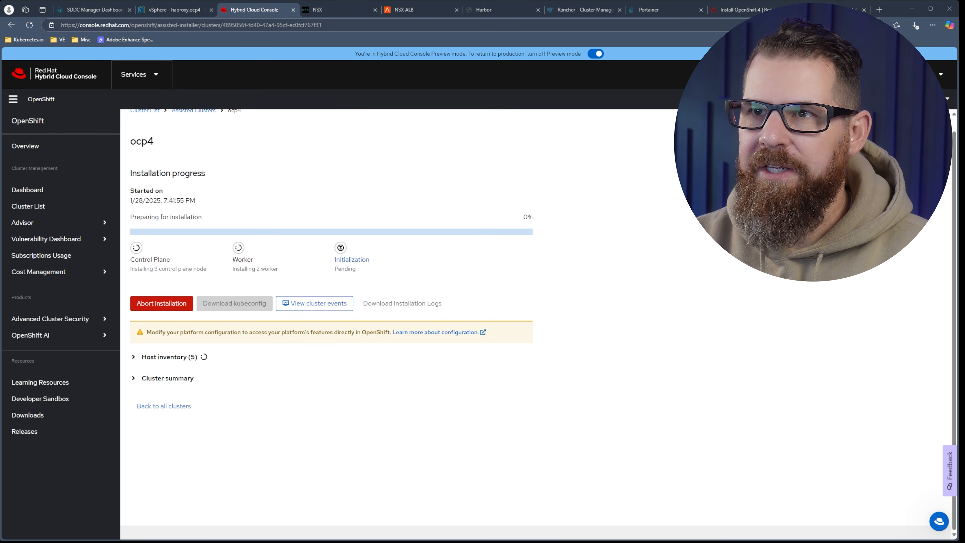
Check the host inventory and the cluster summary on the ocp4 installation progress page.
click(134, 358)
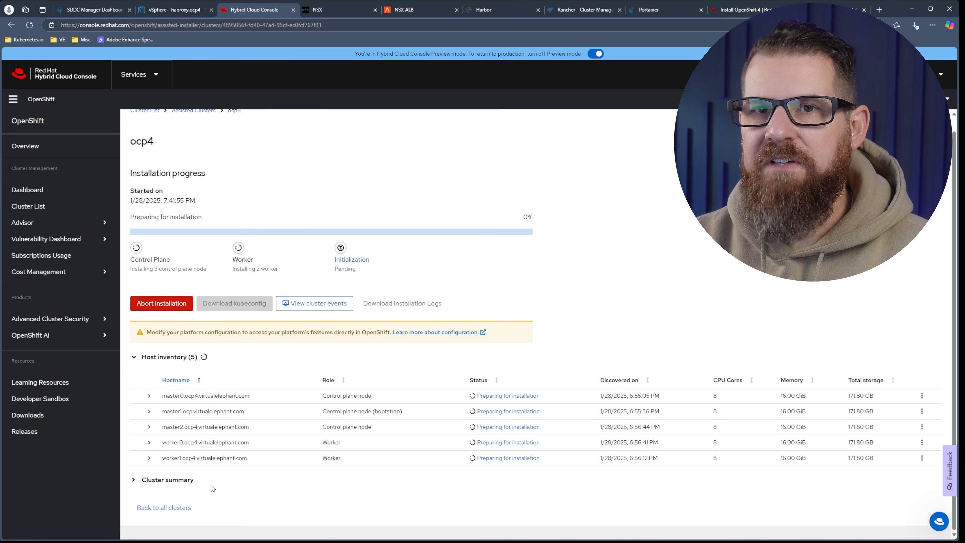
click(133, 481)
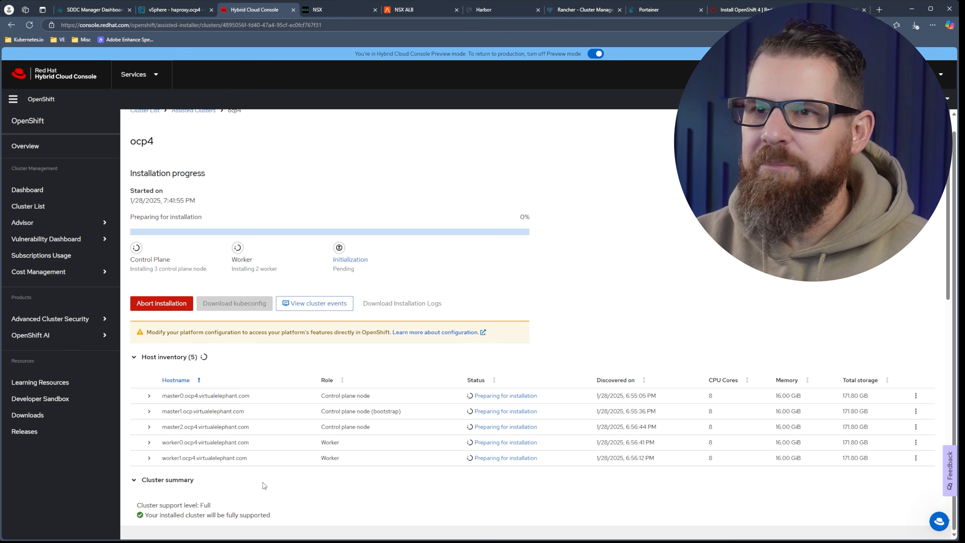
click(135, 481)
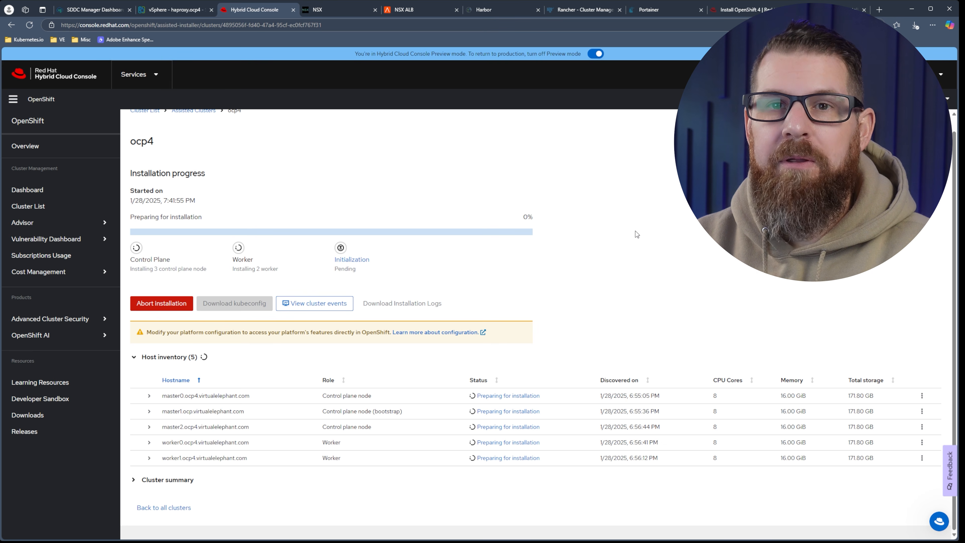
scroll(637, 234, up, 1)
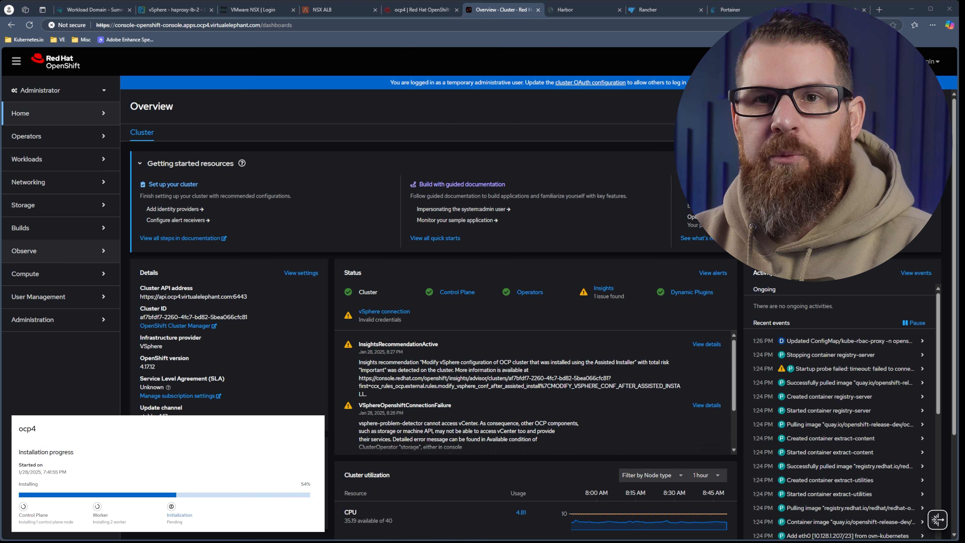
Open the console's monitoring dashboards and display the Kubernetes / Compute Resources / Cluster dashboard.
click(98, 251)
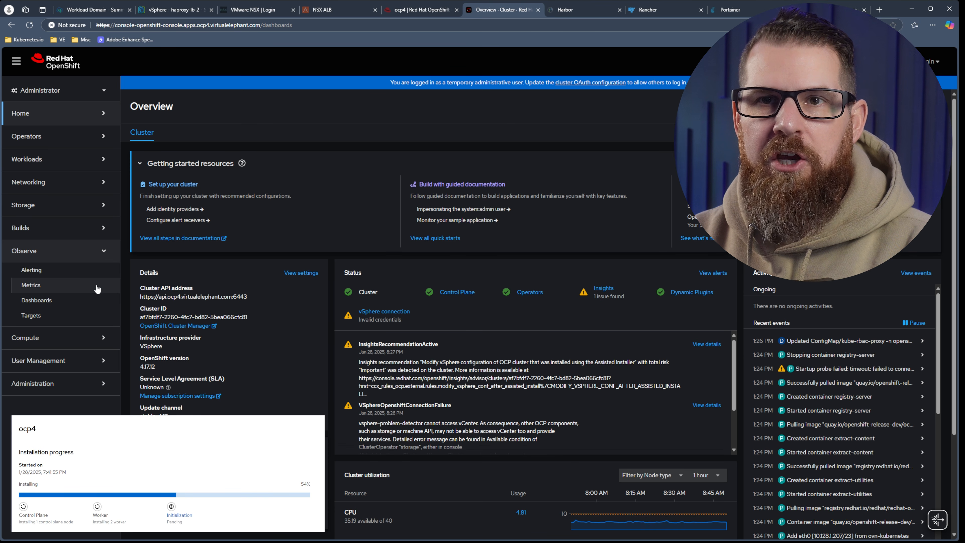
click(91, 301)
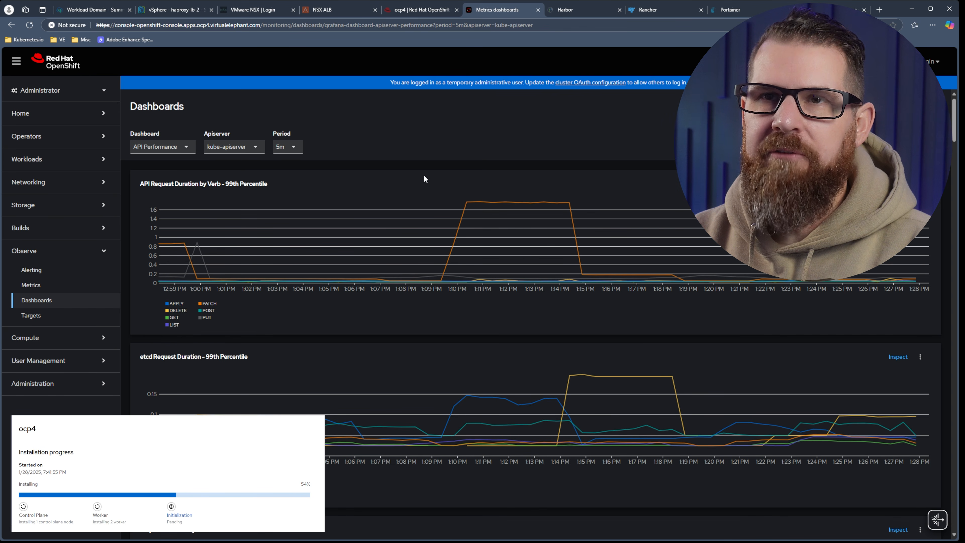
click(184, 149)
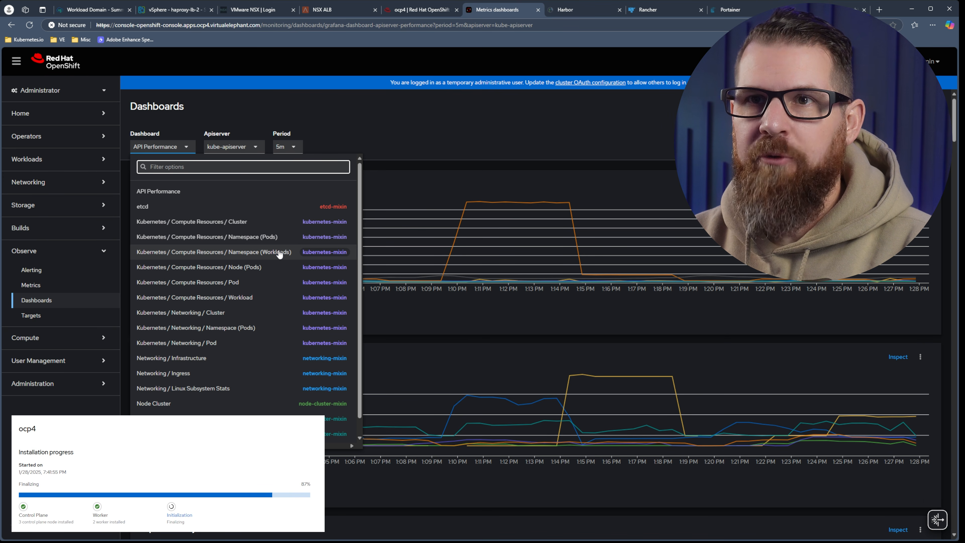
click(252, 222)
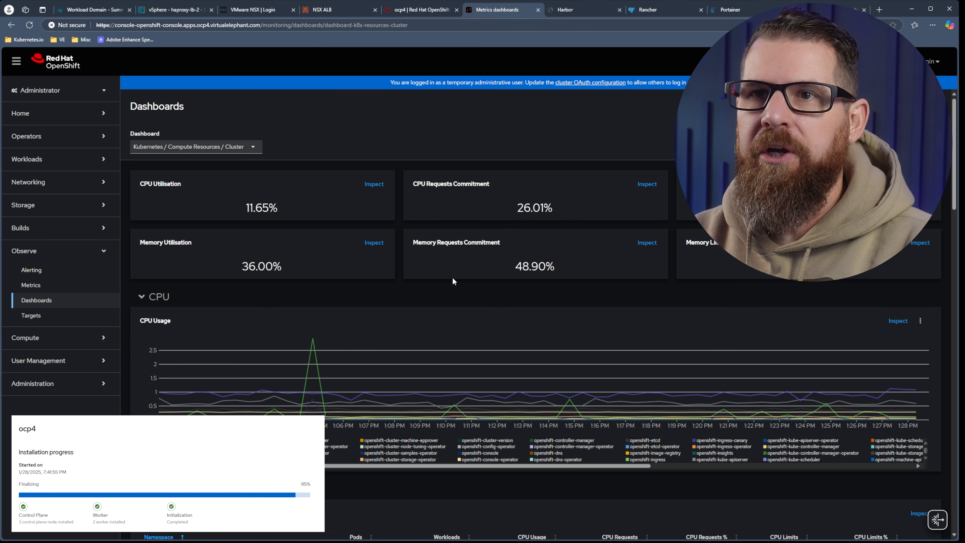
Examine the cluster dashboard's CPU, memory, network usage, bandwidth, packet rate and storage IO sections.
scroll(638, 289, down, 5)
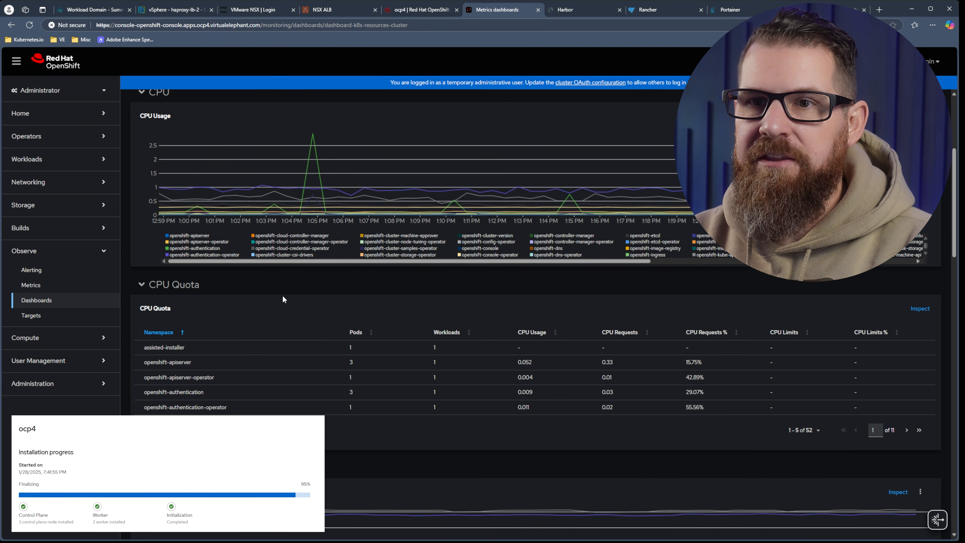
scroll(283, 298, down, 4)
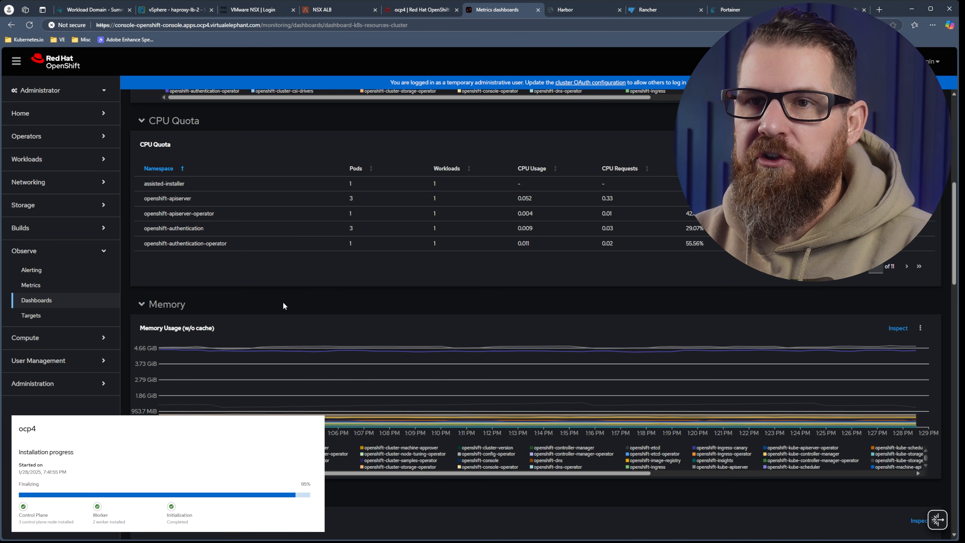
scroll(321, 303, down, 4)
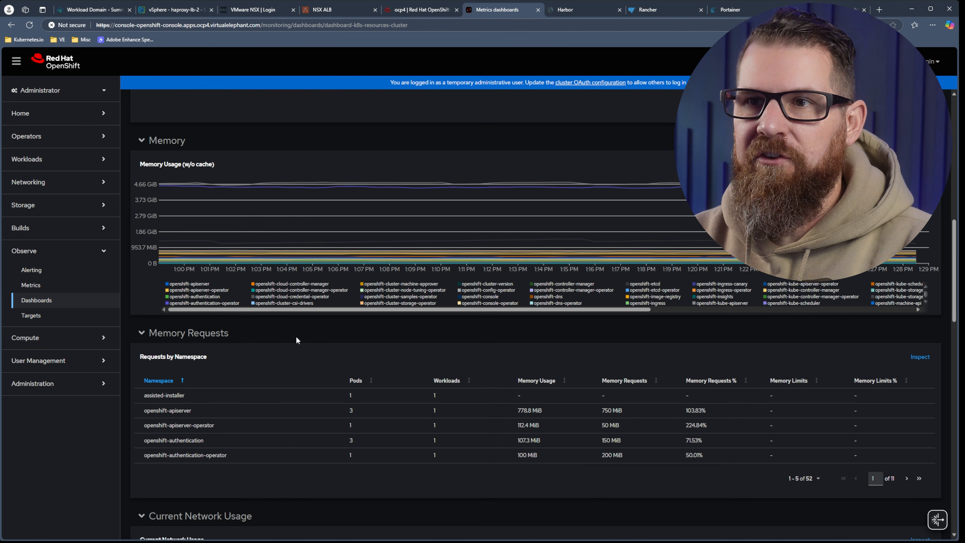
scroll(296, 336, down, 5)
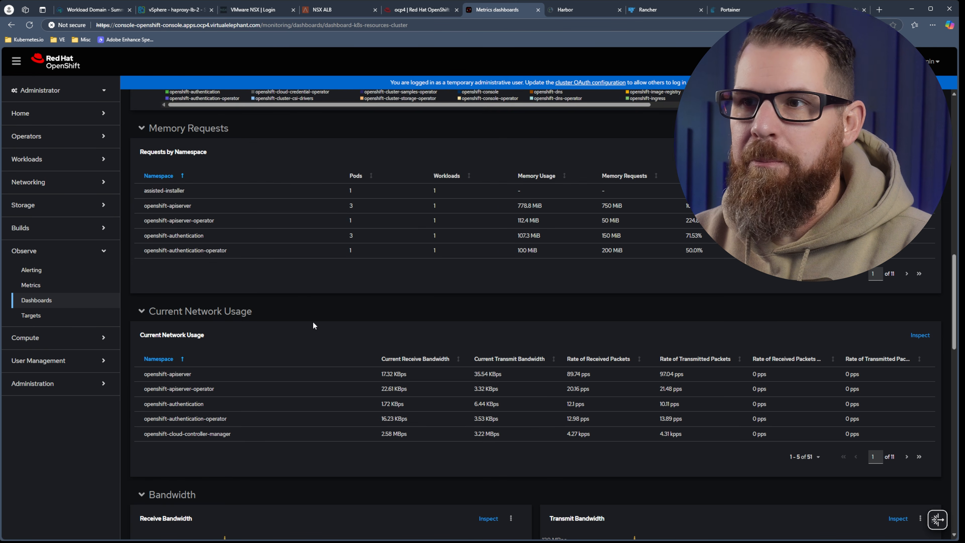
scroll(313, 323, down, 4)
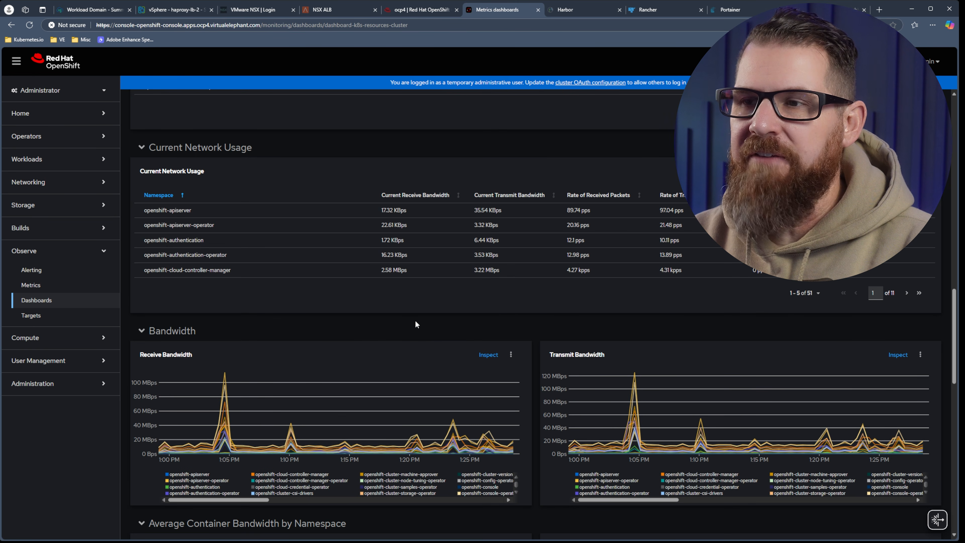
scroll(562, 321, down, 8)
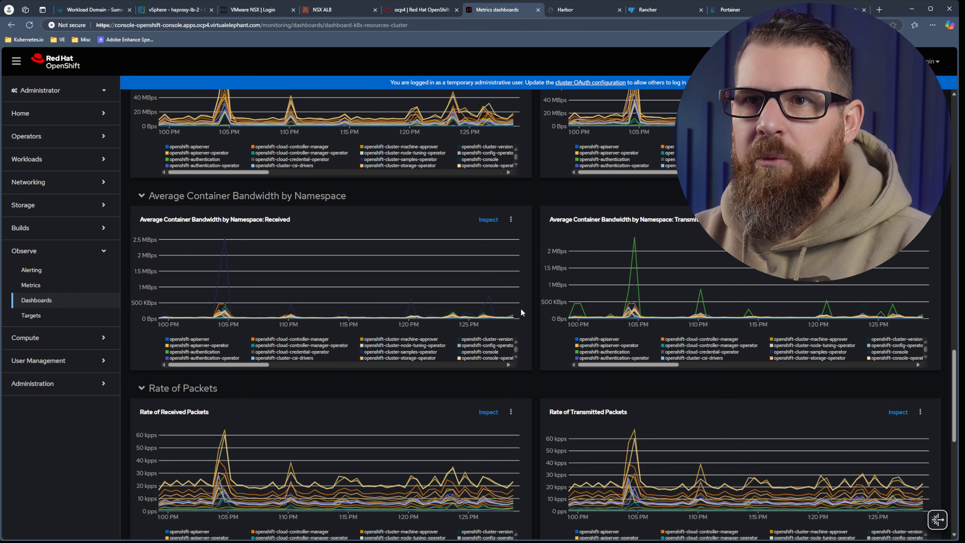
scroll(520, 309, down, 4)
scroll(521, 308, down, 4)
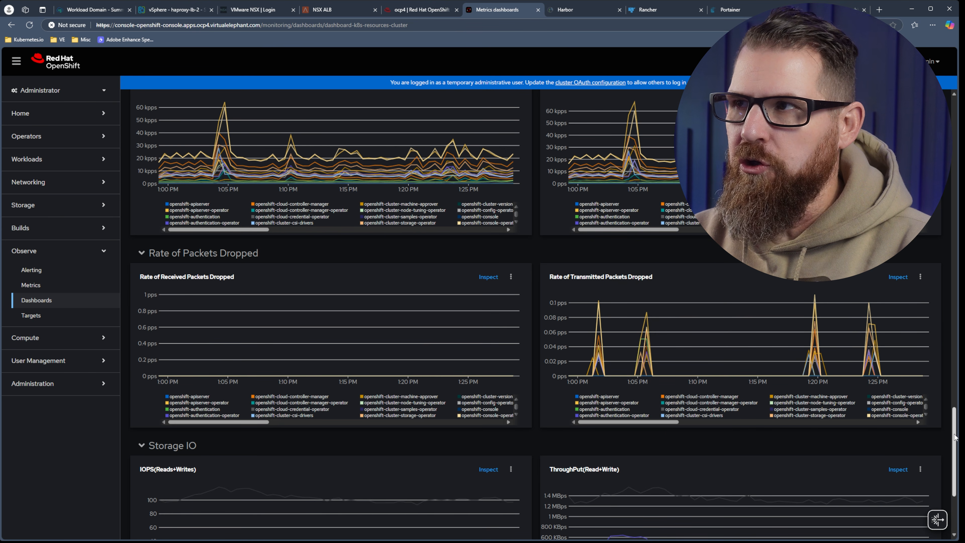
drag(953, 437, 953, 128)
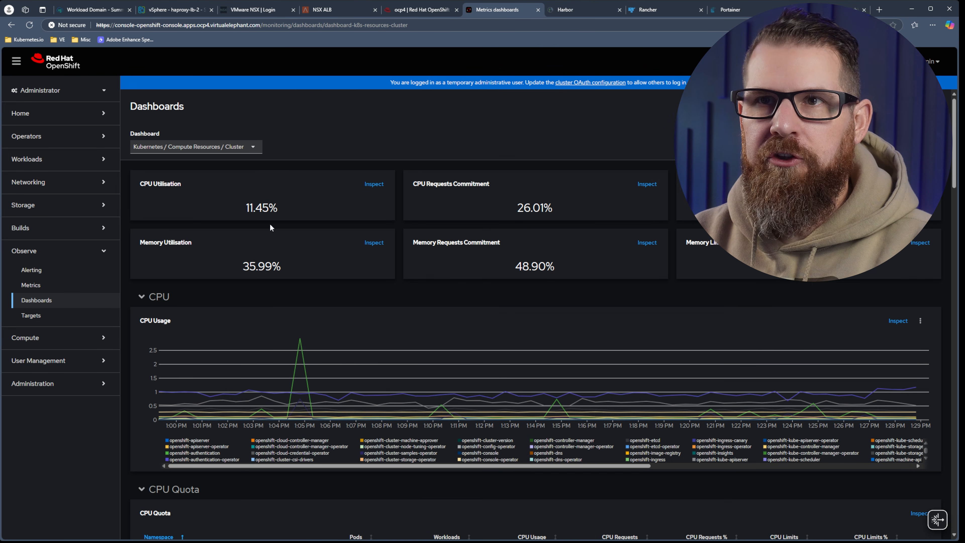
Display the Kubernetes / Compute Resources / Node (Pods) dashboard and review master0's CPU and memory usage and quotas.
click(206, 152)
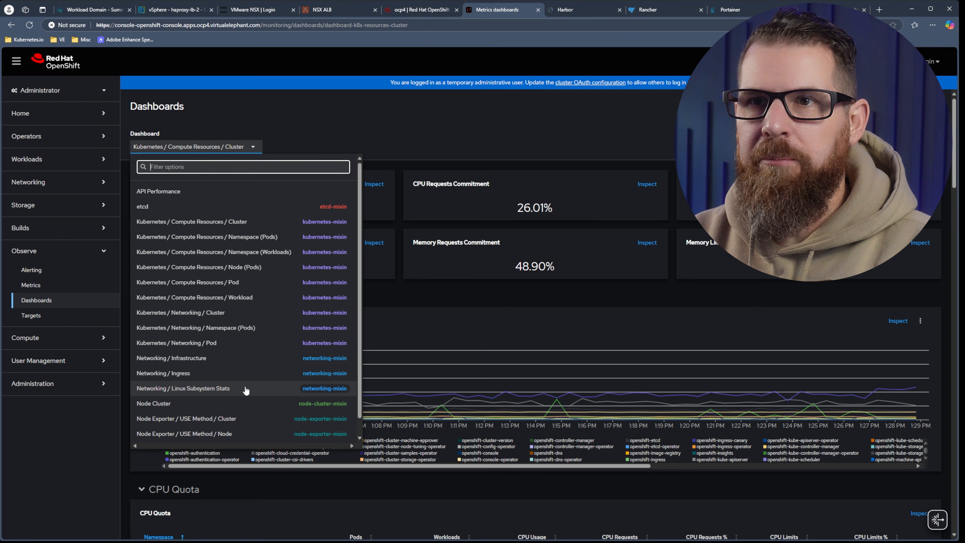
click(260, 269)
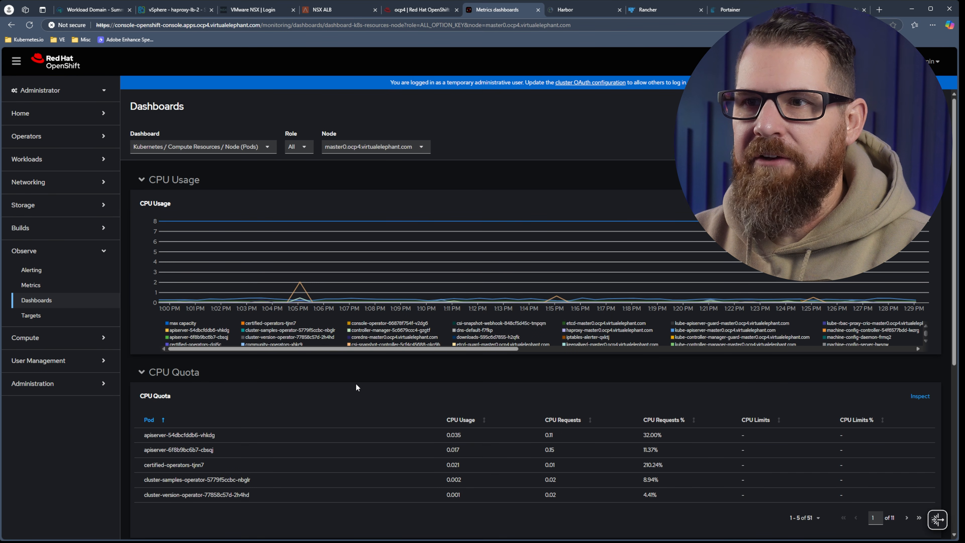
scroll(356, 383, down, 6)
scroll(355, 383, down, 2)
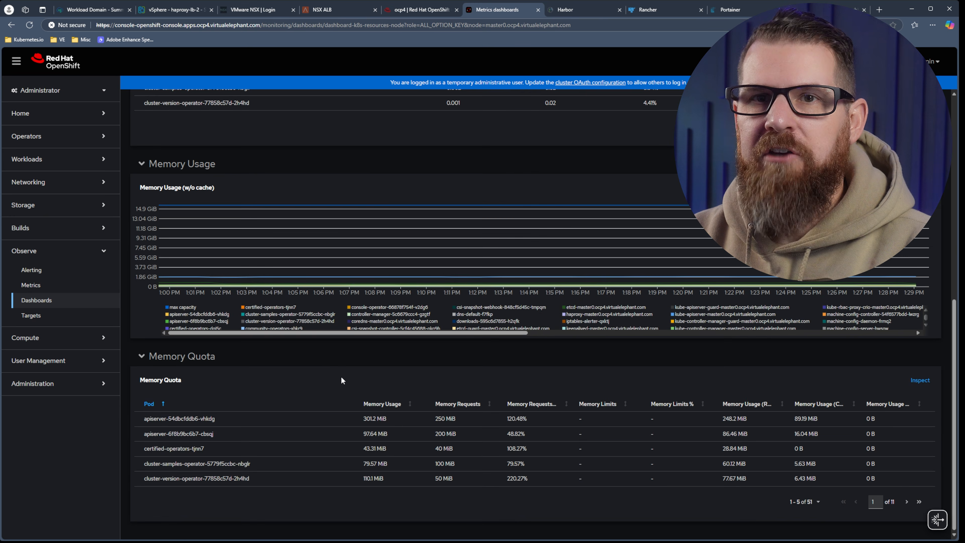
scroll(322, 367, up, 4)
scroll(322, 371, up, 3)
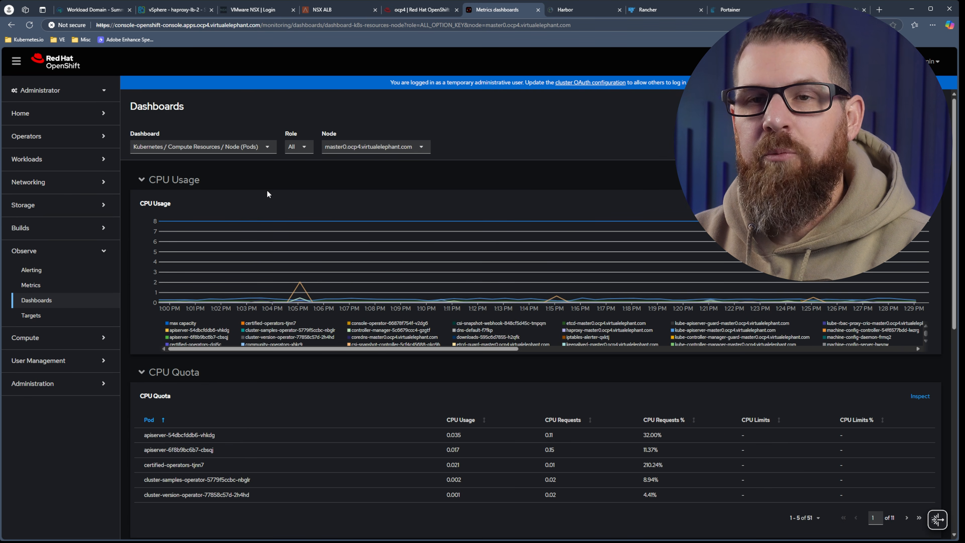
View the metrics query page and the list of firing platform alerts.
click(88, 289)
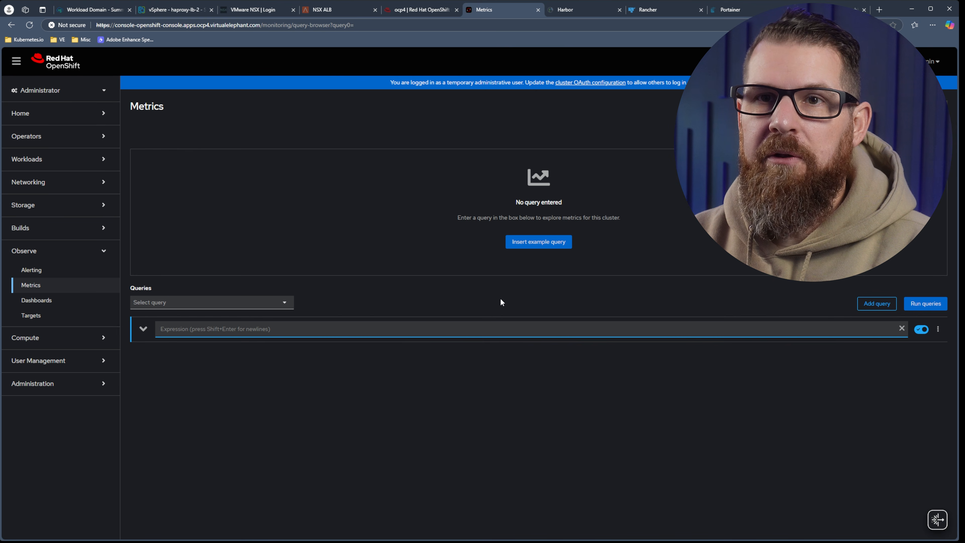
click(81, 270)
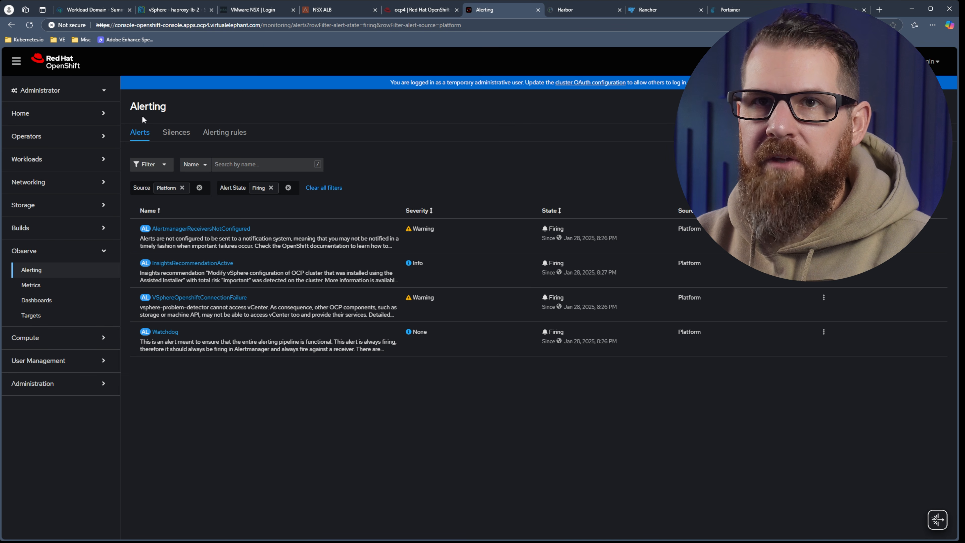
Return to the cluster overview and review its status alerts, resource utilization and cluster inventory.
click(87, 114)
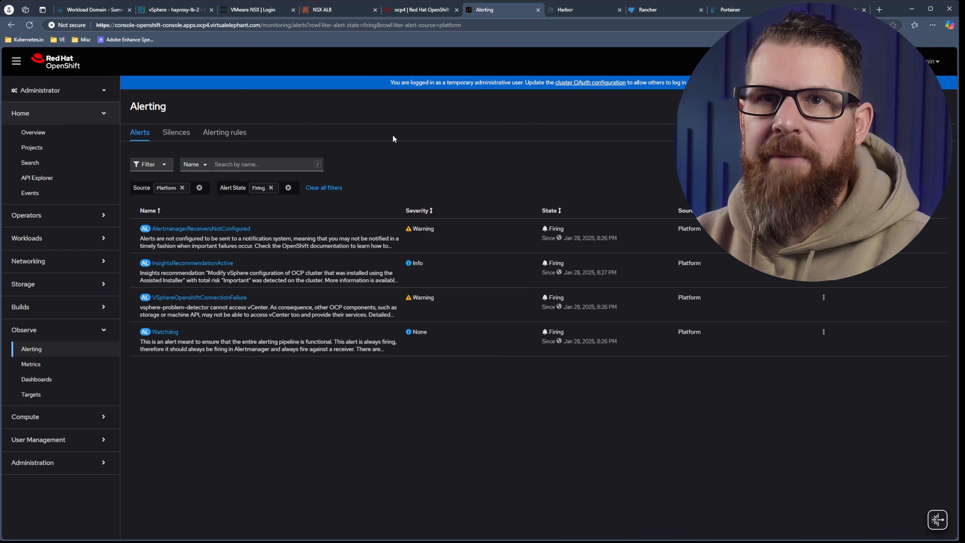
click(82, 133)
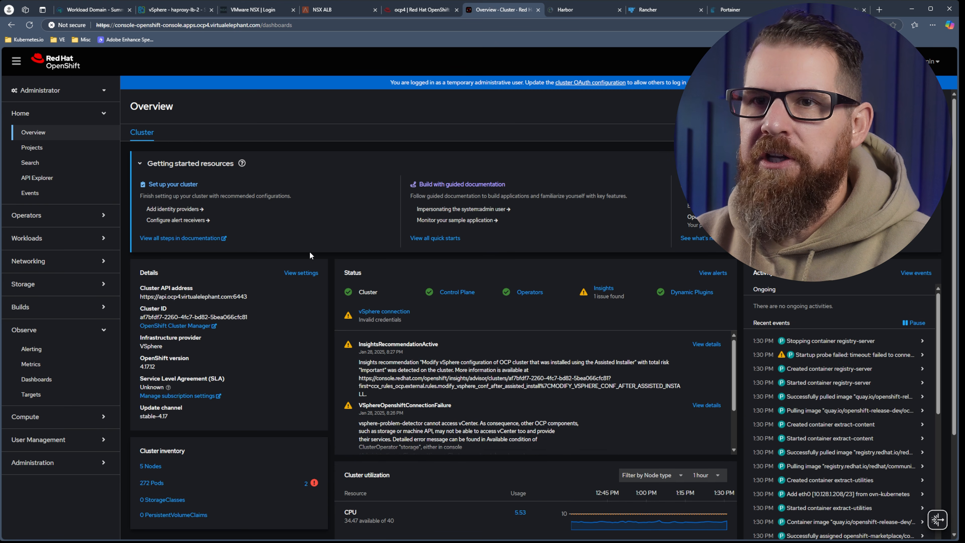
scroll(309, 251, down, 3)
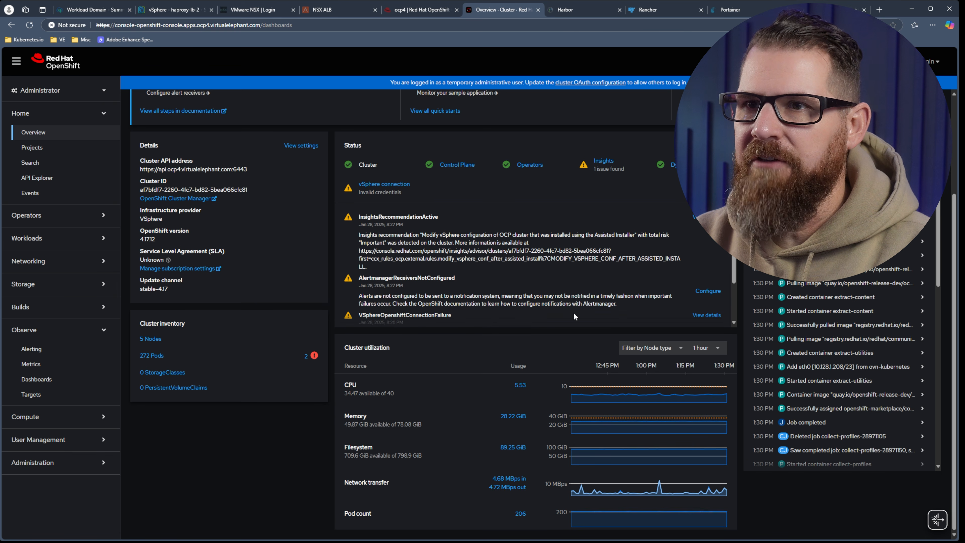
scroll(464, 304, down, 1)
scroll(464, 304, down, 3)
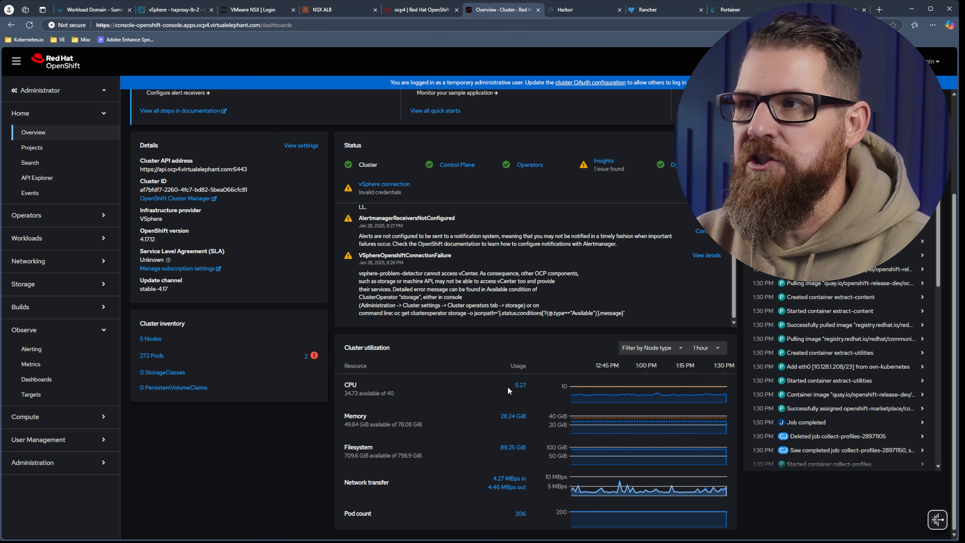
scroll(263, 449, up, 5)
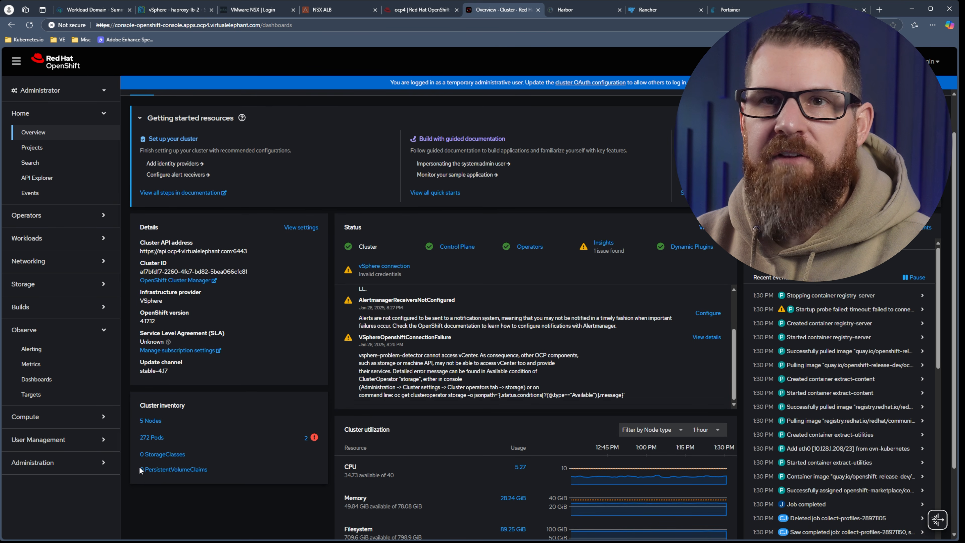
Open OperatorHub and filter the operator catalog by the keyword "nfs".
click(86, 223)
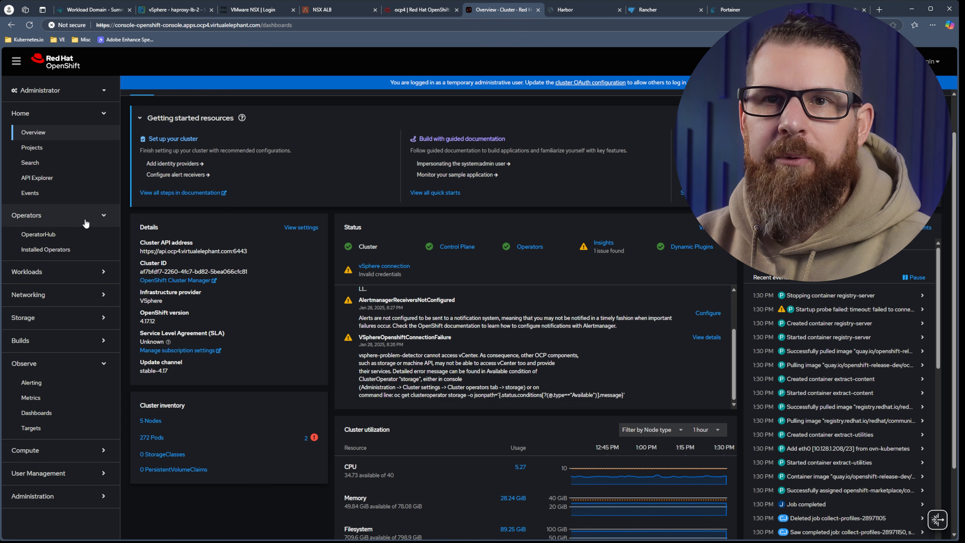
click(87, 238)
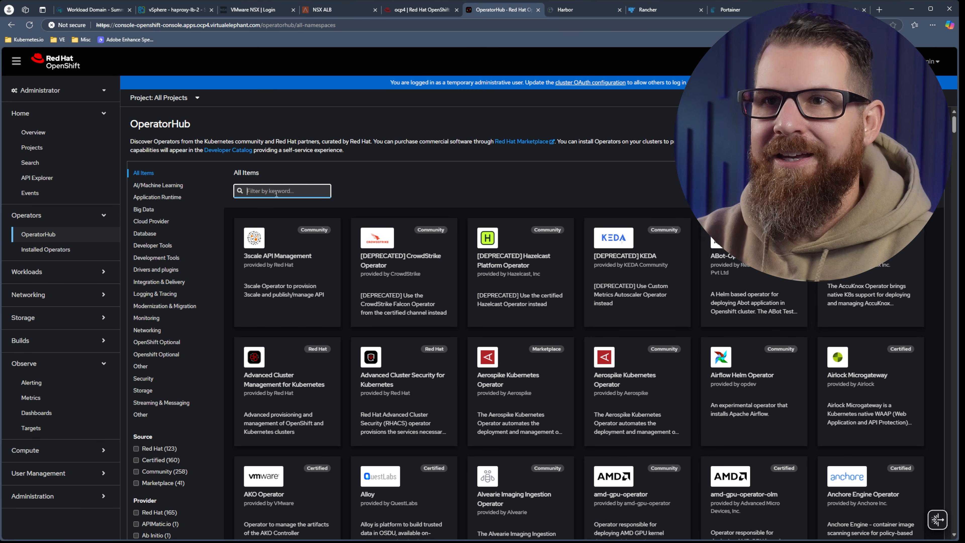
text(nfs)
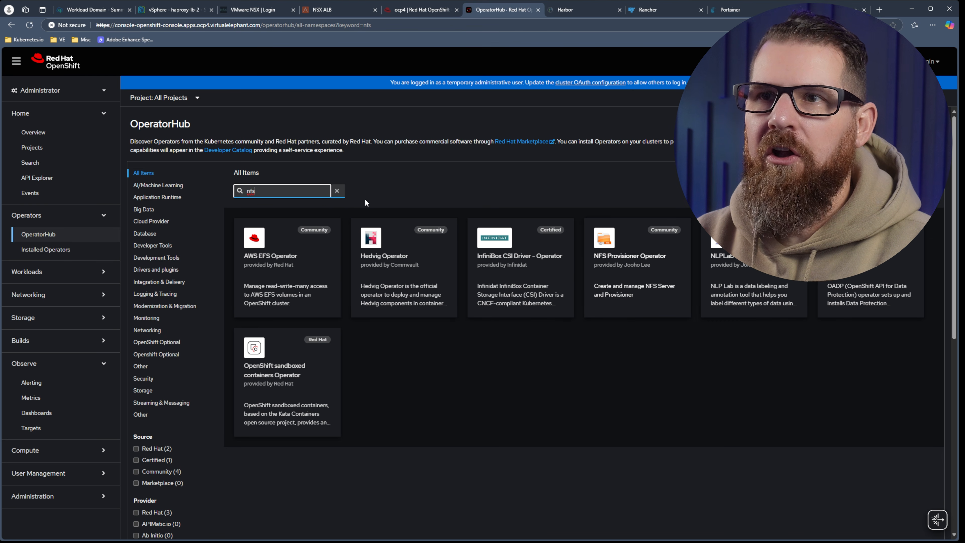
Clear the keyword filter and browse the full OperatorHub catalog.
click(336, 191)
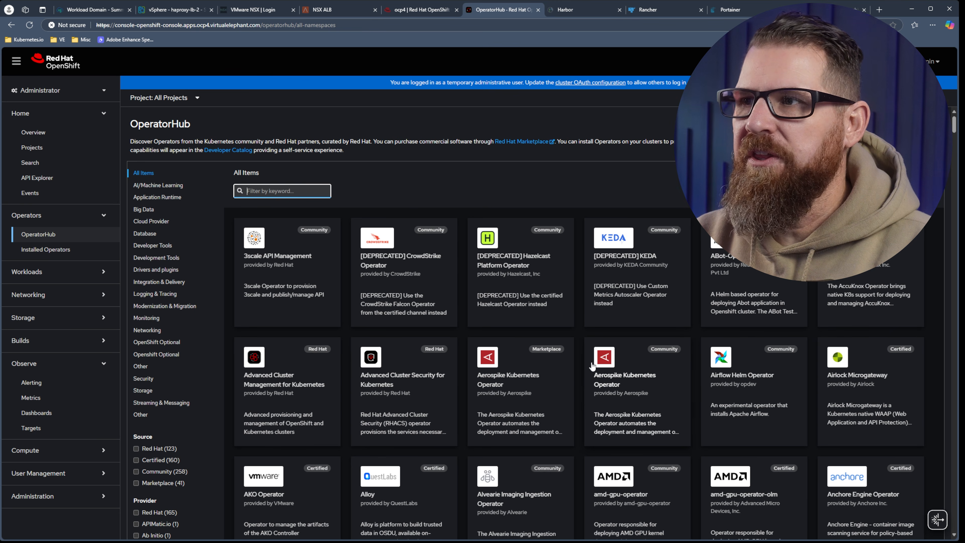
scroll(592, 367, down, 2)
scroll(591, 367, down, 10)
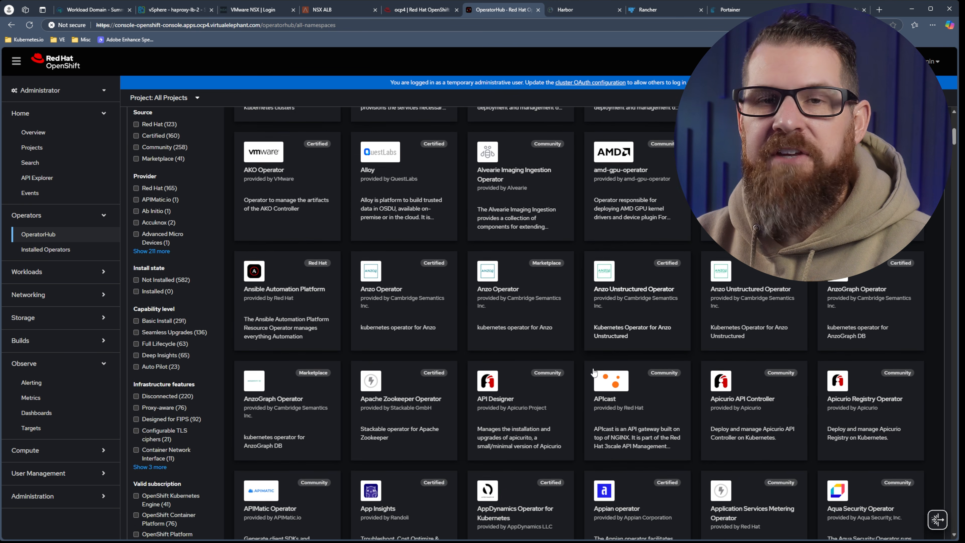